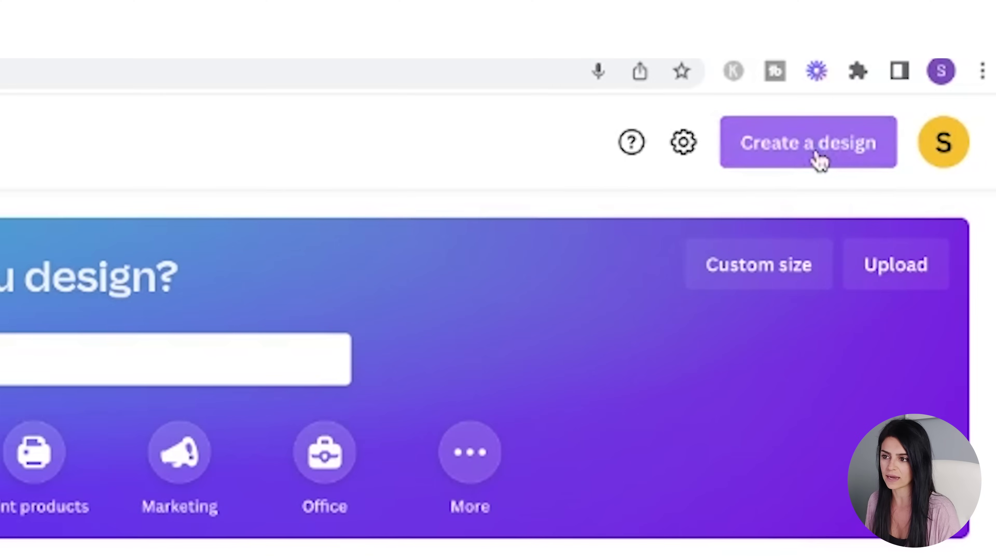
- Start a custom-size design measuring 16 × 20 inches
left_click(825, 158)
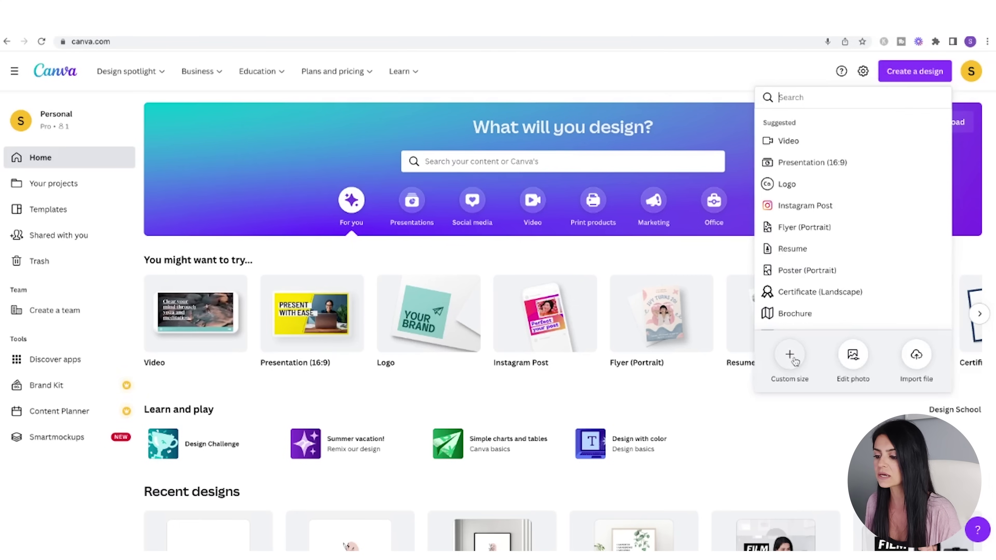
left_click(792, 357)
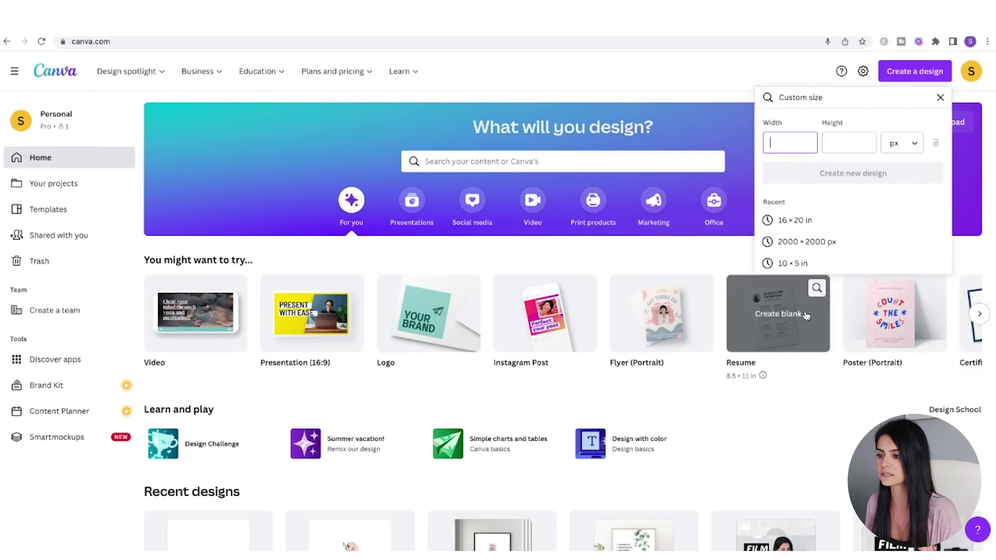
left_click(902, 143)
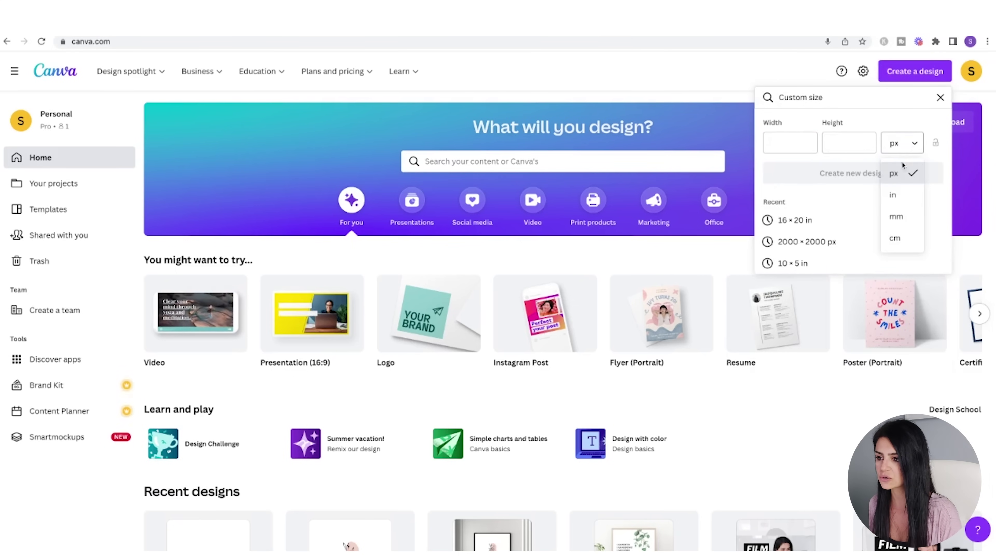
key("Down")
left_click(790, 143)
type("16")
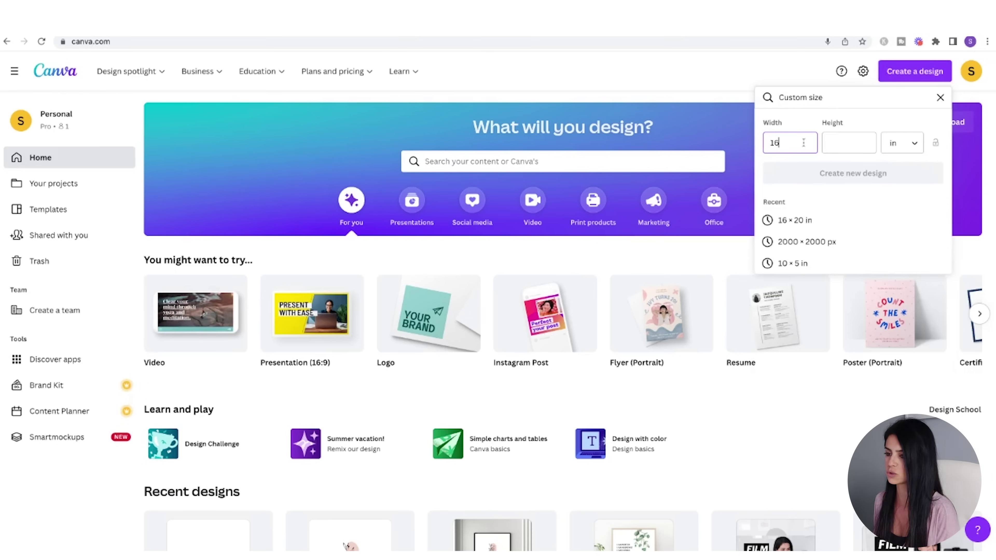
left_click(839, 141)
type("20")
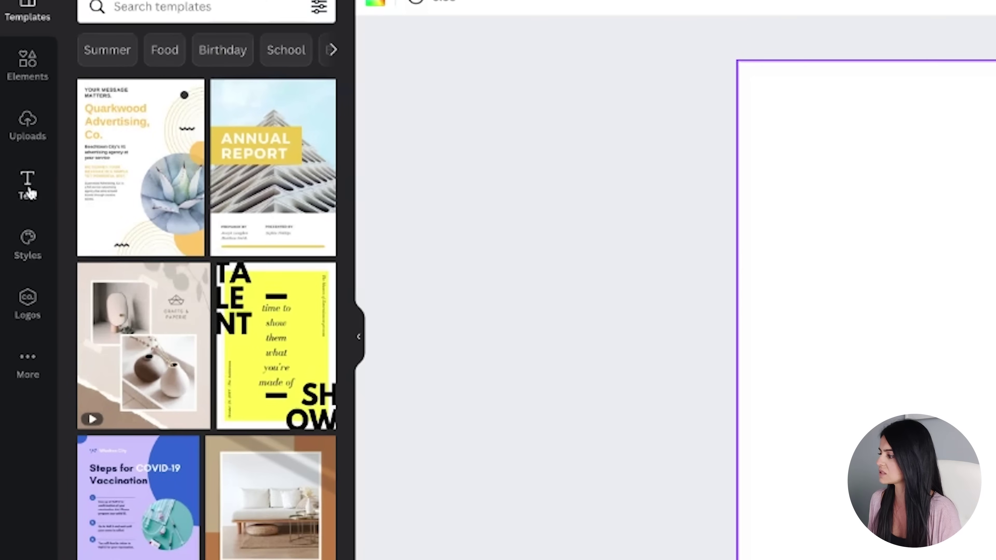
- Add a heading text box and paste in the I AM affirmation lines
left_click(28, 188)
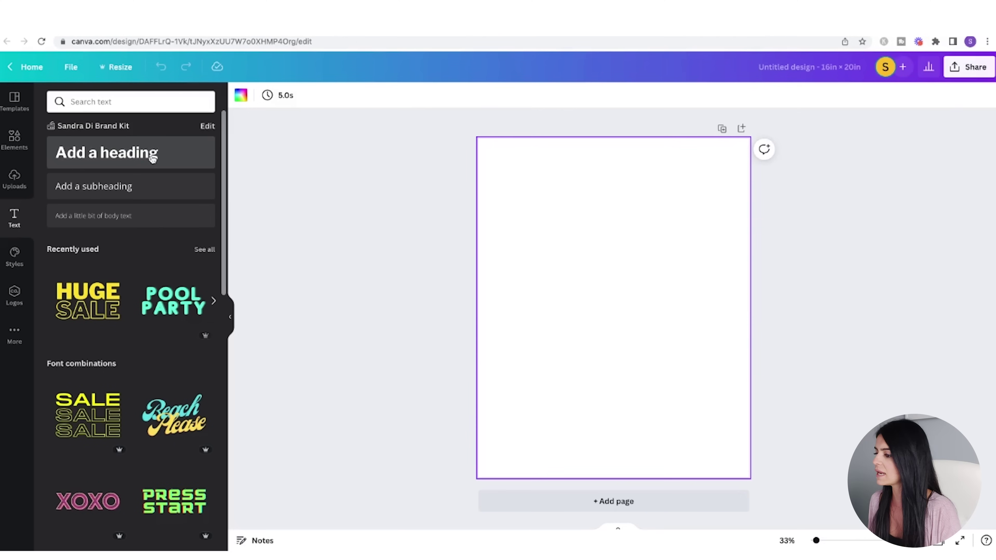
left_click(152, 159)
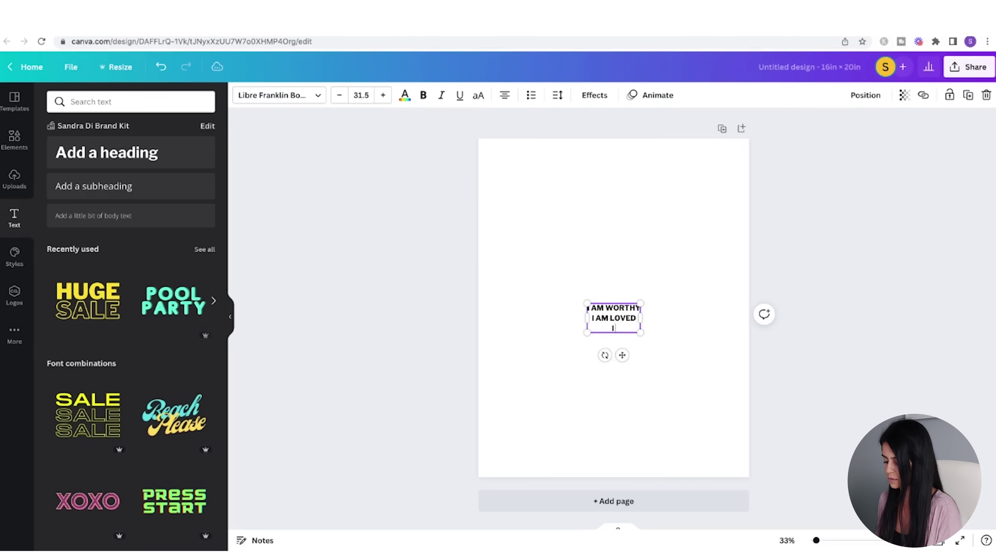
type("I AM STRONG I HAVE A PURPOSE I AM LIMITLESS I AM ENOUGH")
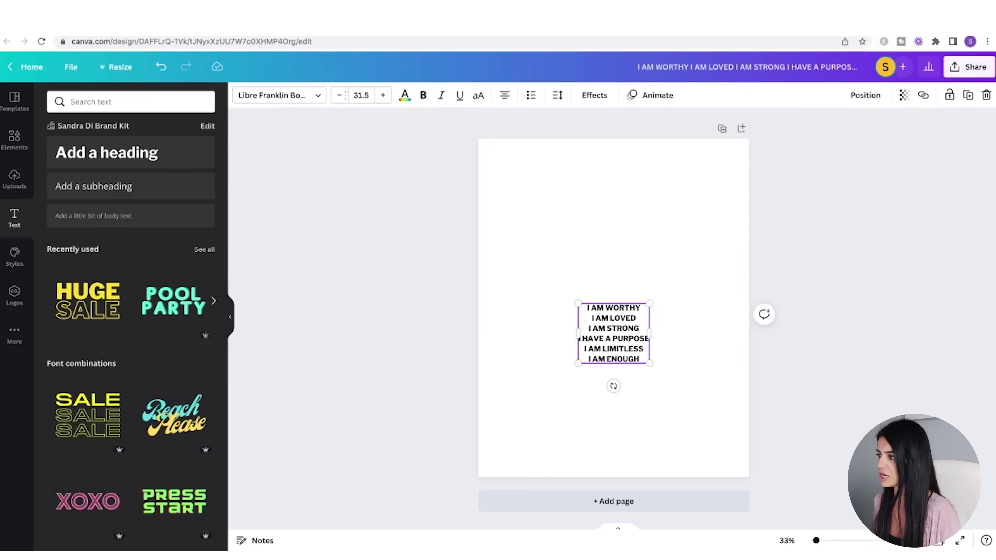
- Set the affirmation text to Bantayog Light at size 64
left_click(292, 98)
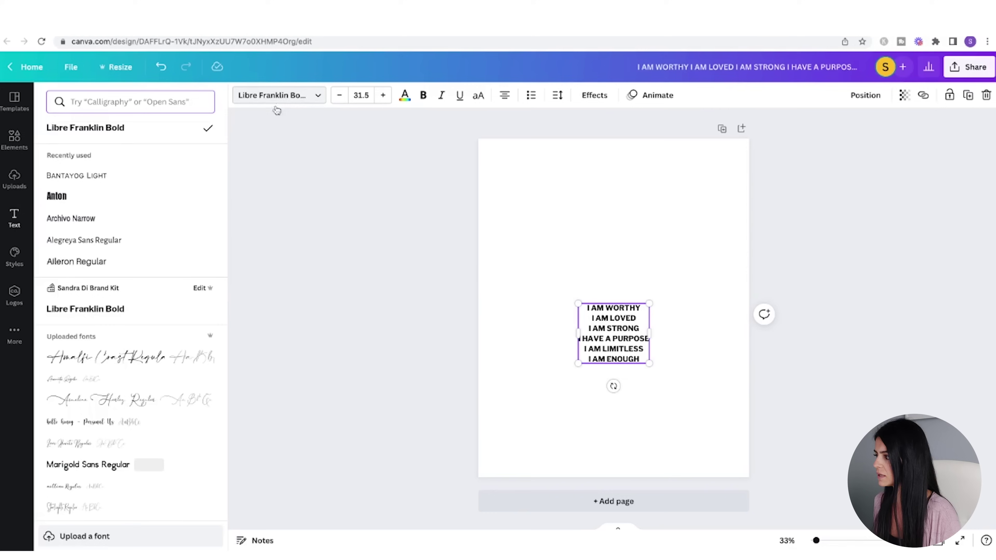
left_click(90, 175)
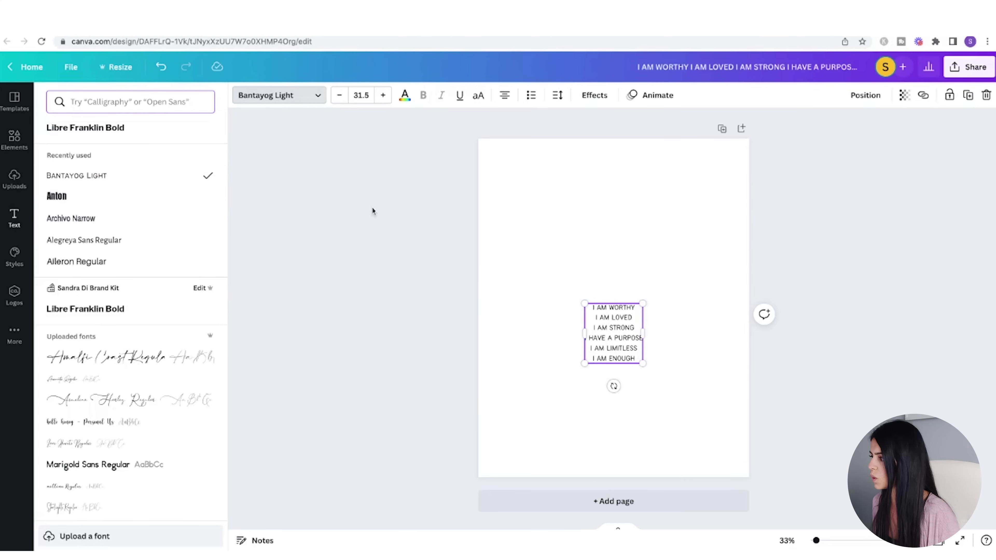
left_click(361, 96)
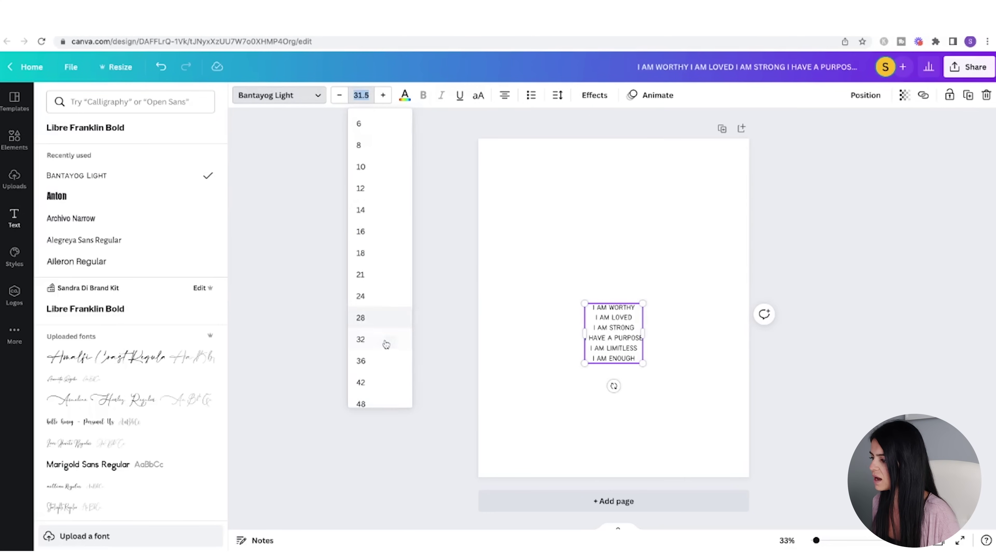
scroll(386, 344, "down", 3)
scroll(377, 345, "down", 2)
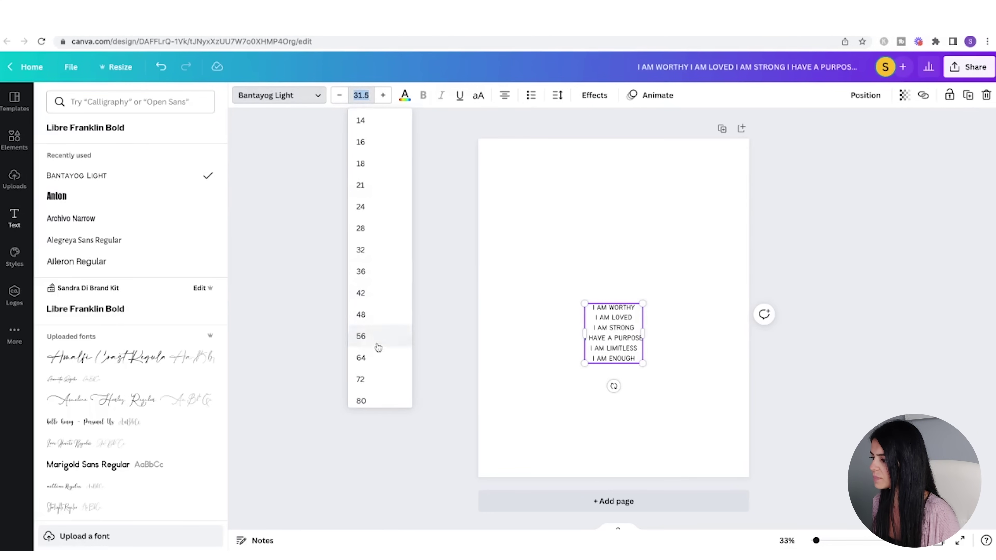
left_click(367, 358)
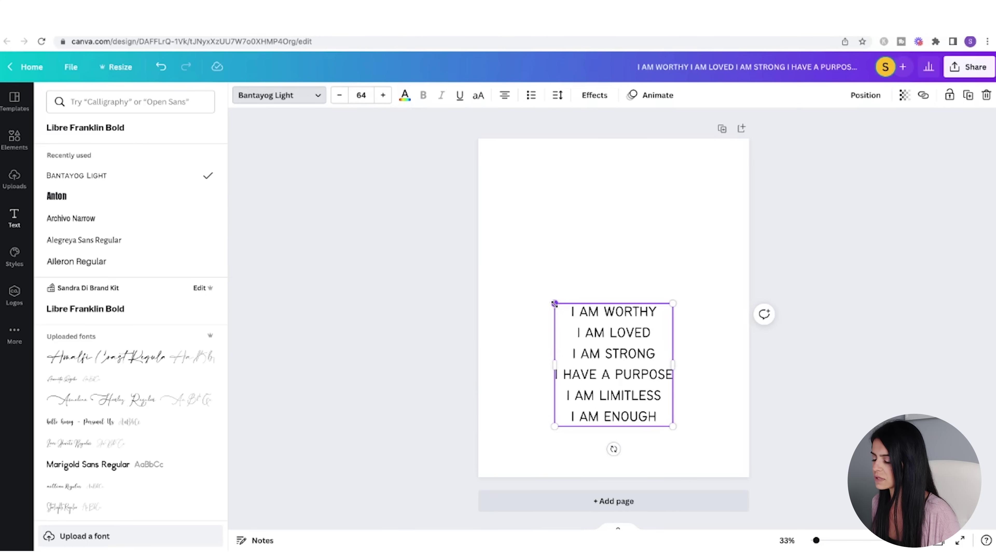
- Move the text block up and centre it horizontally on the page
mouse_move(555, 303)
left_mouse_down()
mouse_move(542, 291)
mouse_move(551, 299)
left_mouse_up()
key("ctrl+z")
left_click_drag(624, 368, 621, 351)
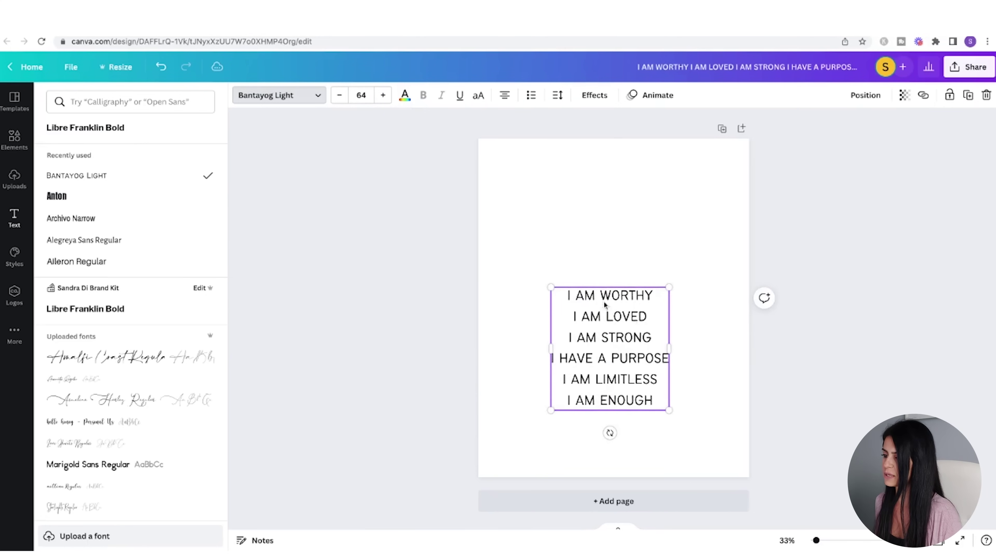
left_click(865, 96)
left_click(822, 199)
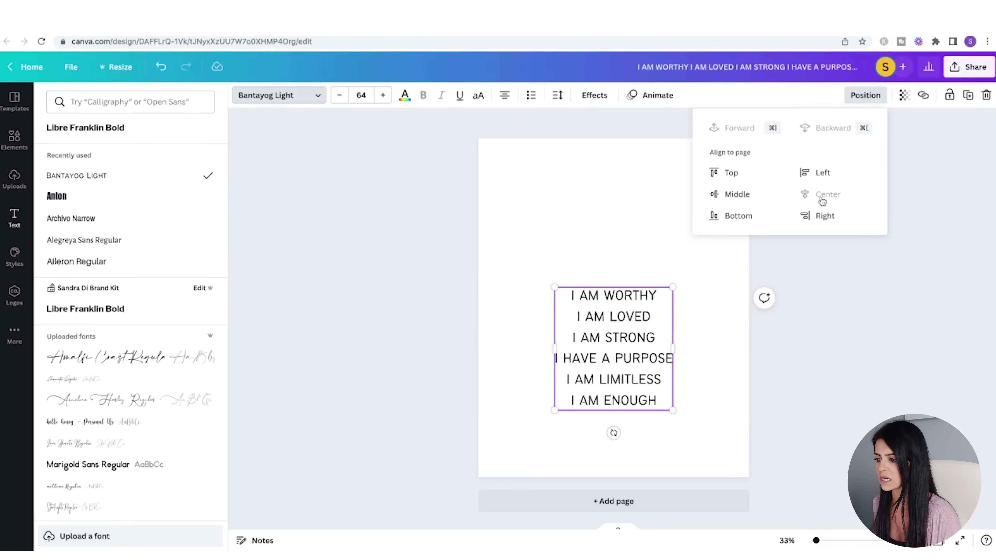
key("Escape")
key("Escape")
left_click(723, 277)
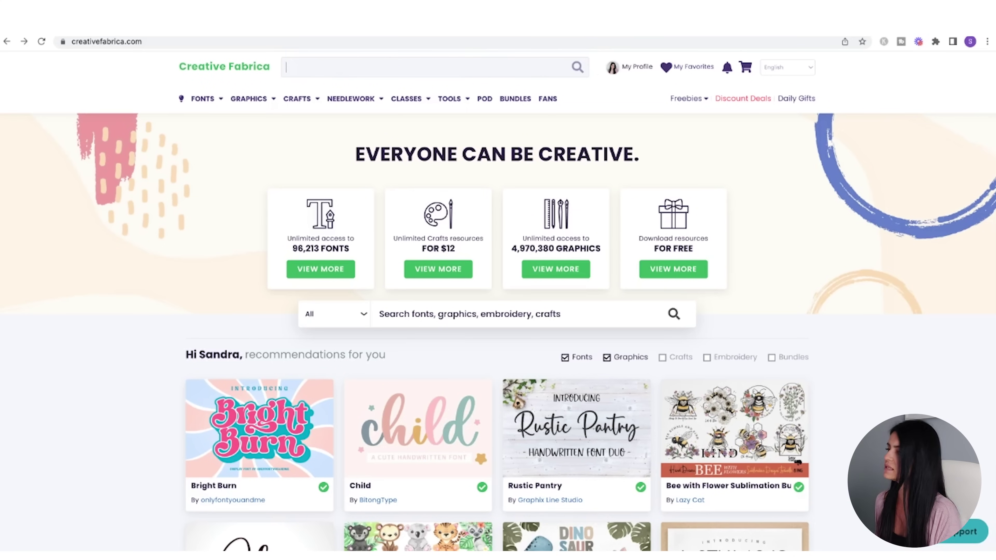
- Search Creative Fabrica for 'botanical leaf outline' and open the Floral Line Drawing set
type("anical leaf")
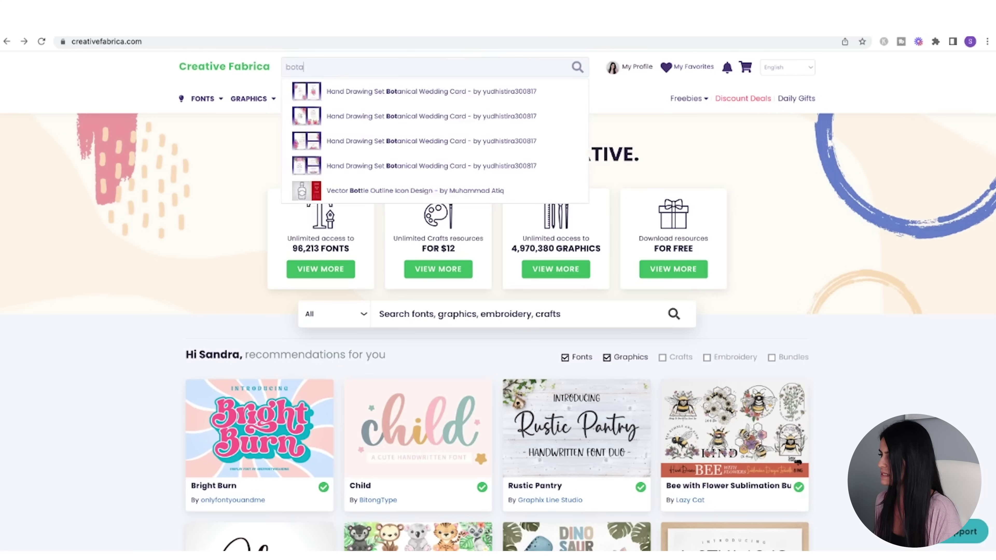
type(" outline")
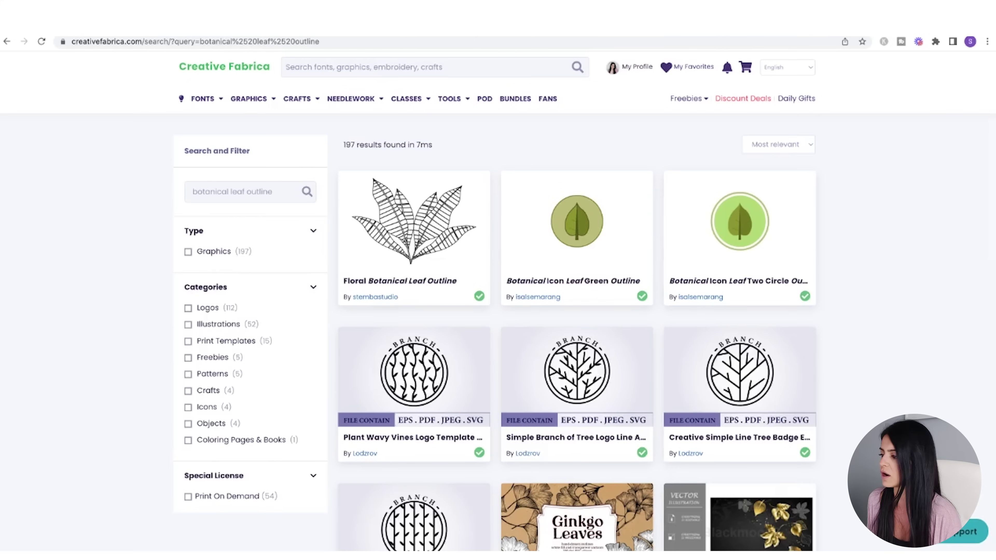
scroll(894, 306, "down", 10)
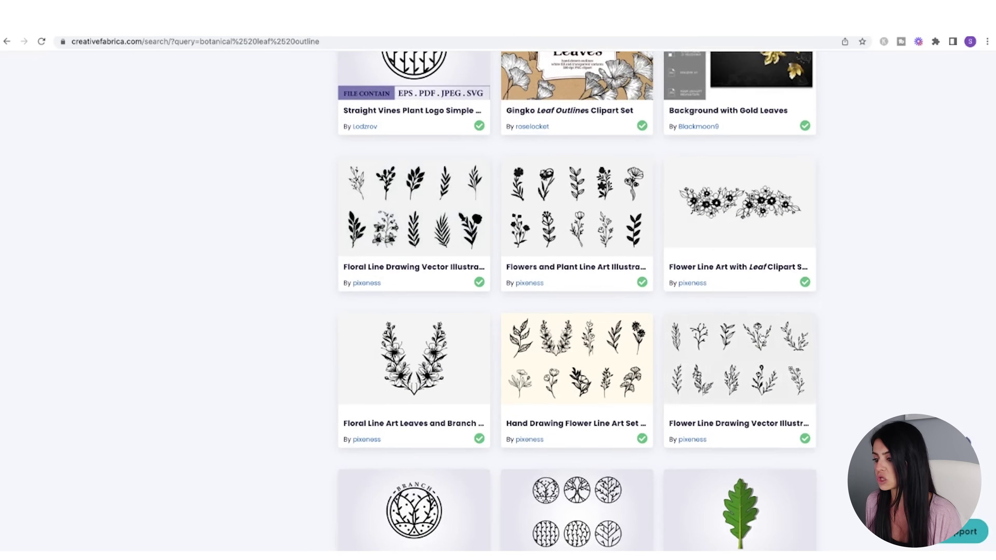
scroll(796, 329, "down", 4)
scroll(796, 330, "up", 3)
scroll(439, 192, "up", 1)
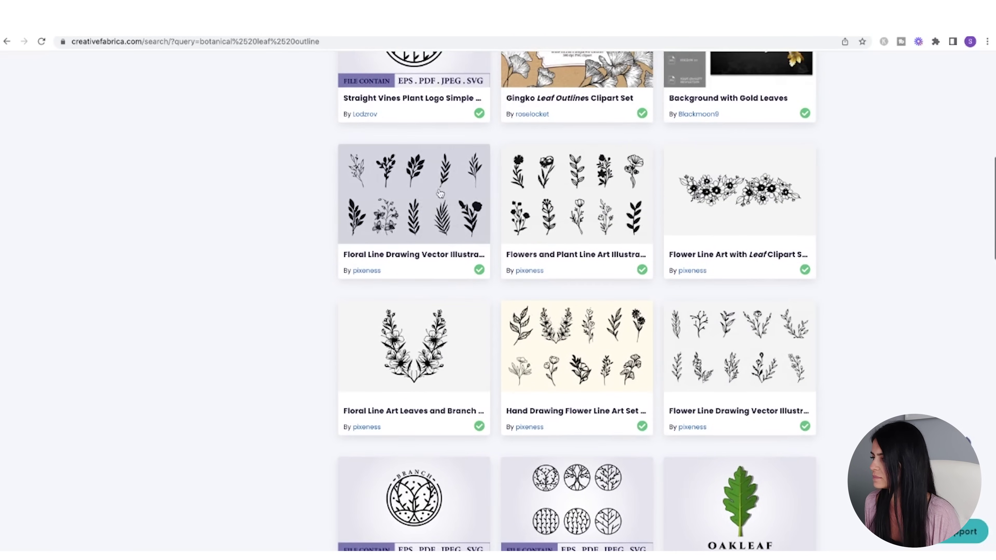
left_click(442, 195)
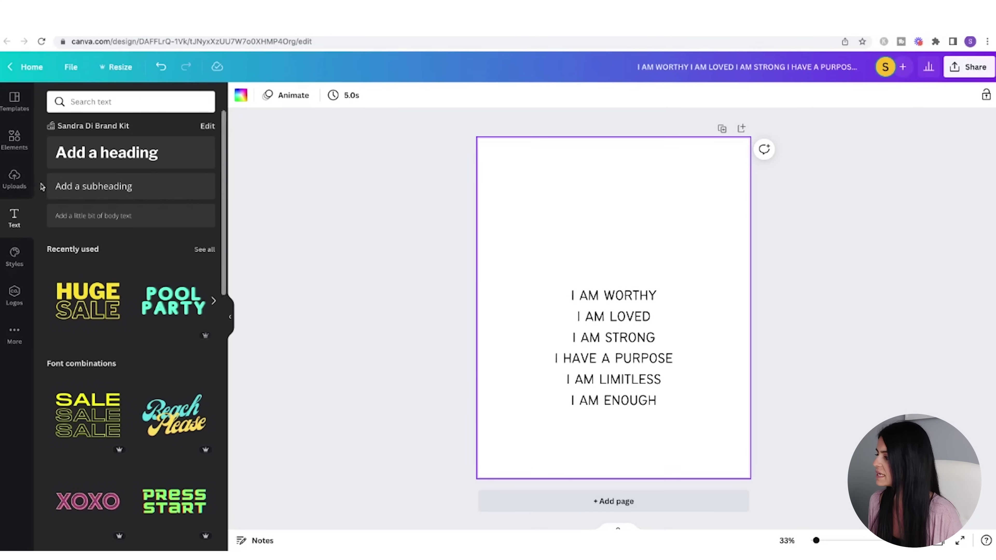
- Add the black leaf image from Uploads, shrink it and place it above the affirmations
left_click(14, 179)
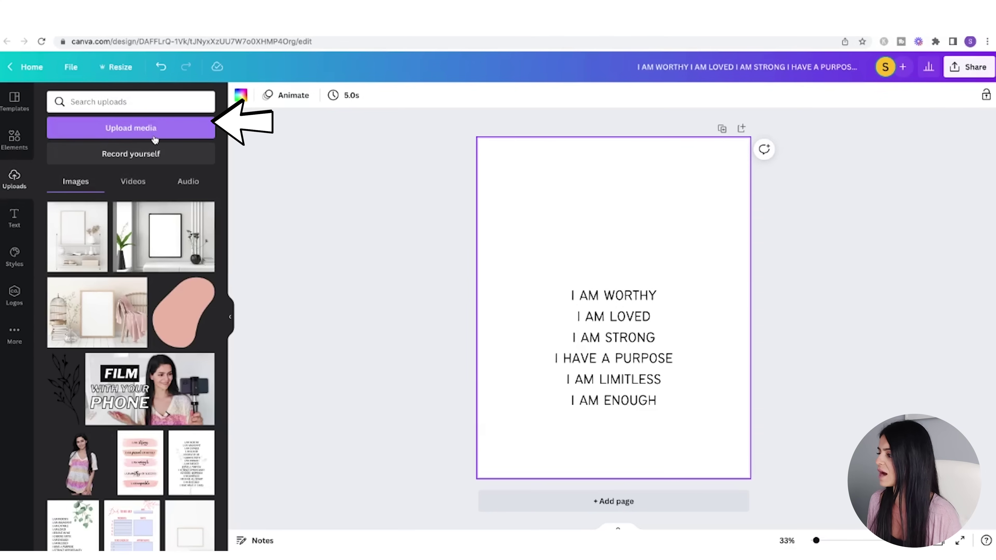
left_click(64, 394)
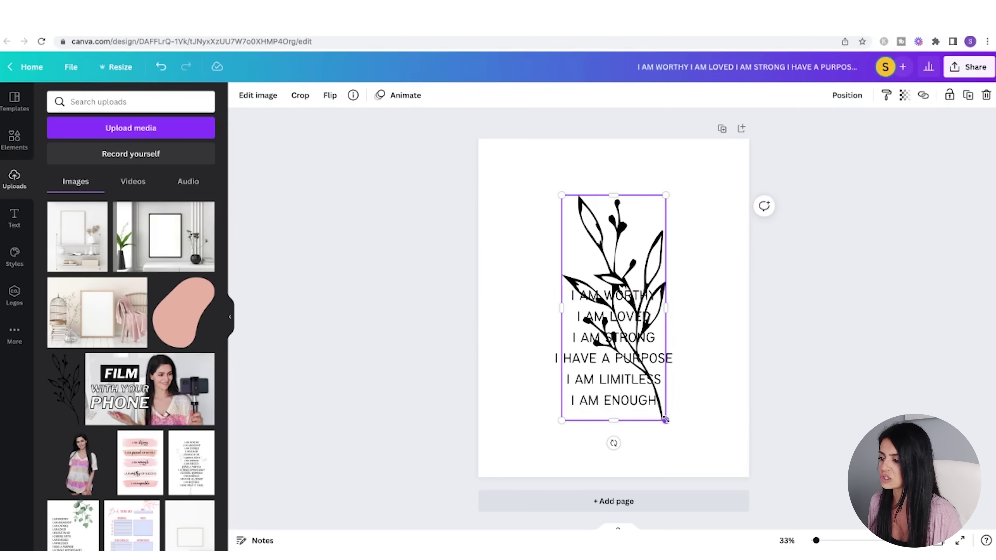
left_click_drag(665, 419, 610, 301)
left_click_drag(592, 247, 611, 232)
left_click_drag(635, 293, 627, 312)
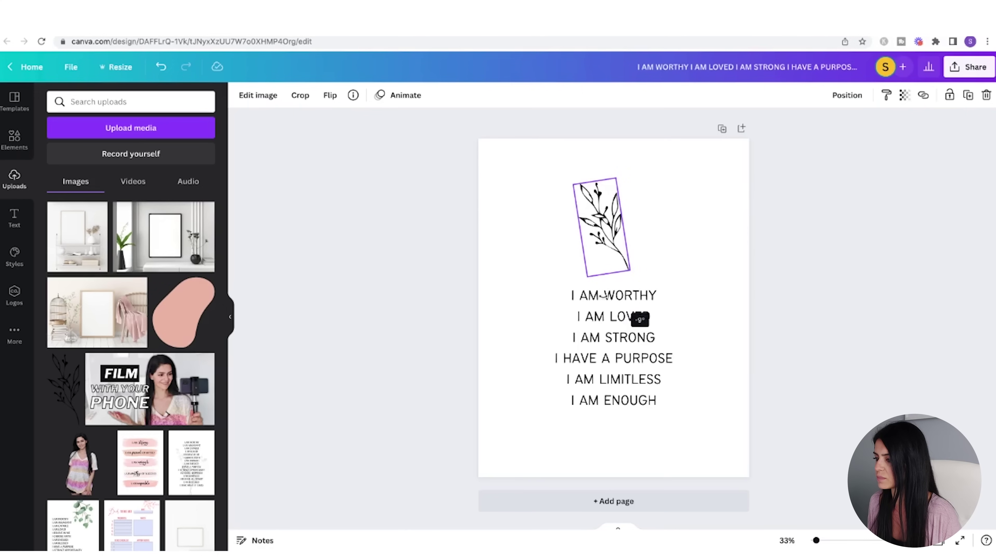
left_click_drag(612, 244, 629, 266)
- Undo the leaf's tilt, lower the affirmation text slightly, and add the pink blob
key("ctrl+z")
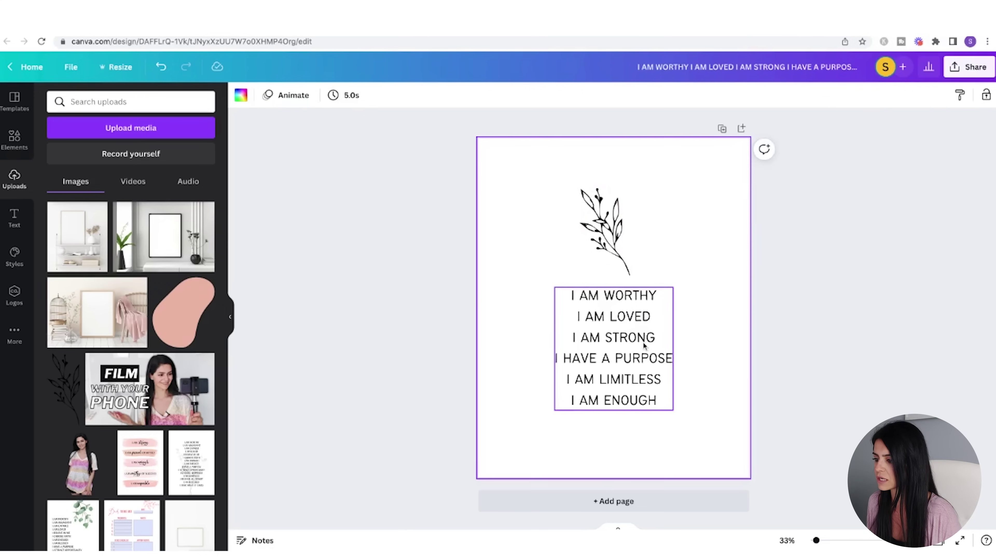
left_click_drag(611, 341, 611, 351)
left_click(618, 238)
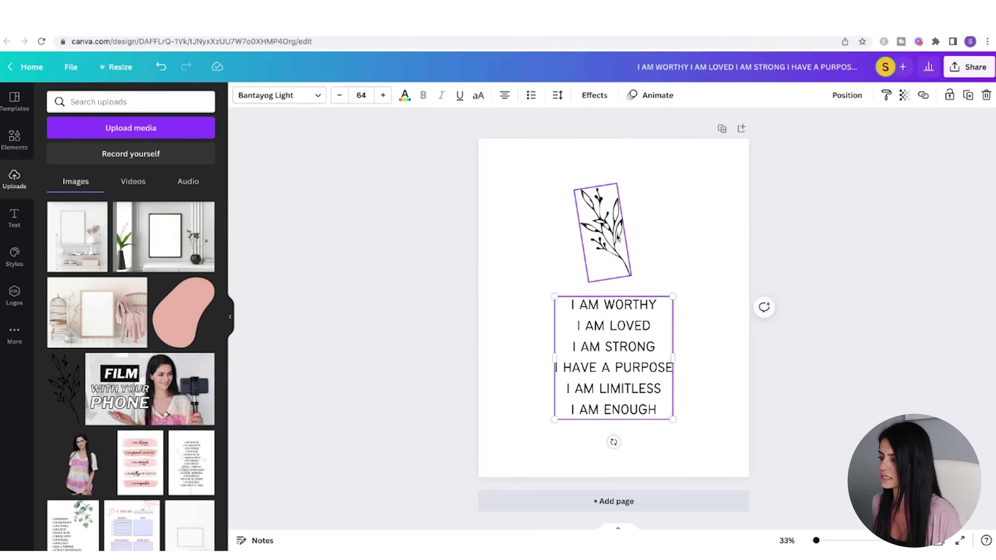
left_click_drag(618, 238, 619, 239)
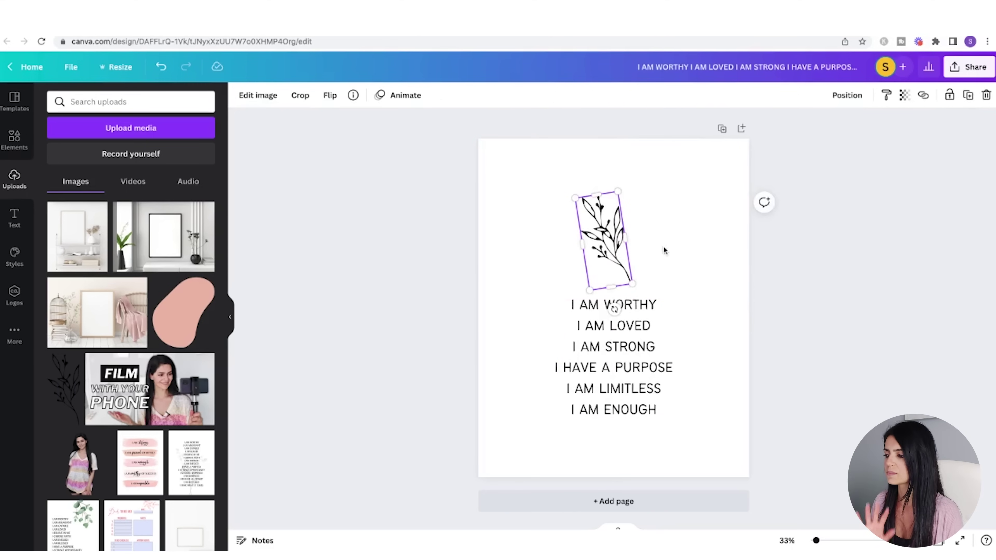
key("ctrl+z")
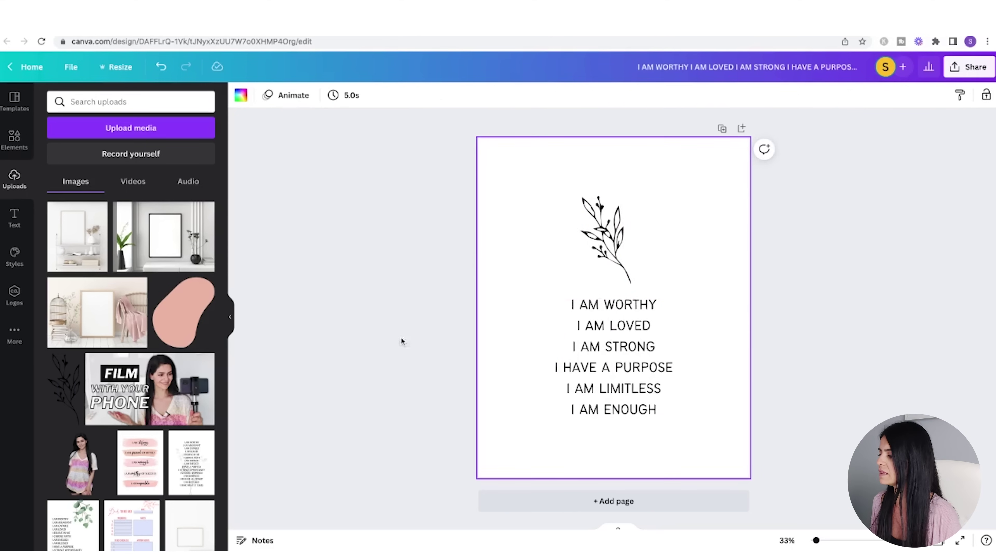
left_click(180, 325)
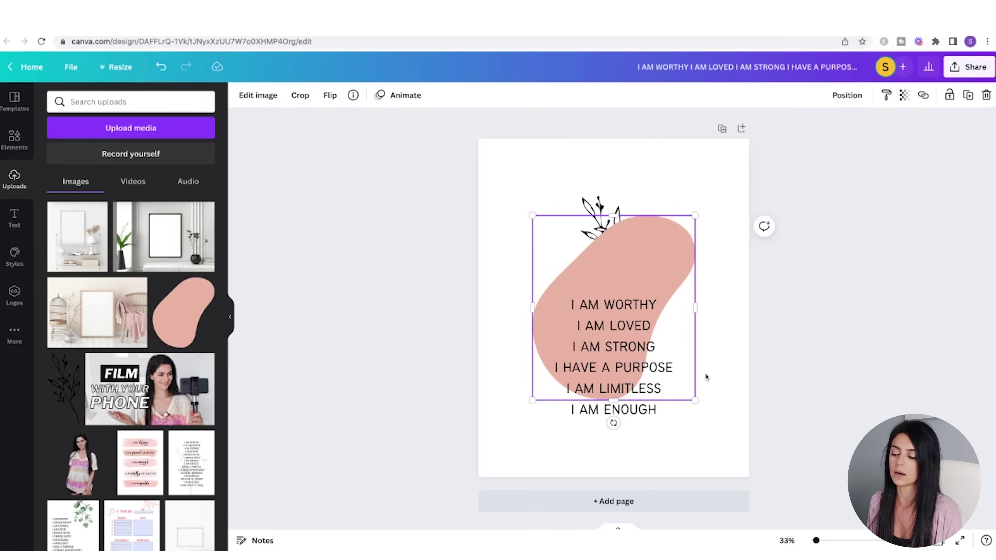
- Shrink the pink blob onto the leaf and search graphic elements for 'blob'
left_click_drag(694, 400, 632, 328)
left_click_drag(579, 267, 610, 243)
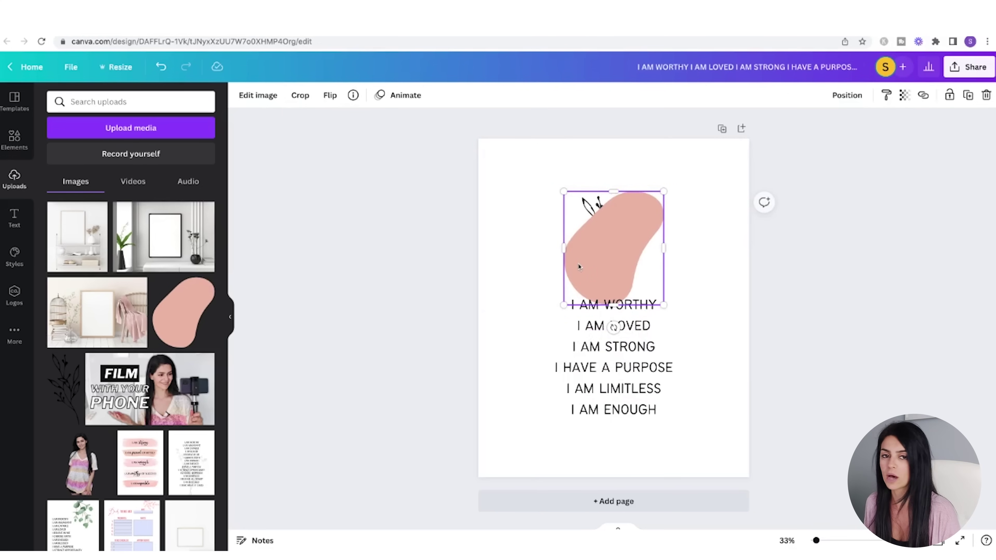
left_click_drag(660, 297, 662, 304)
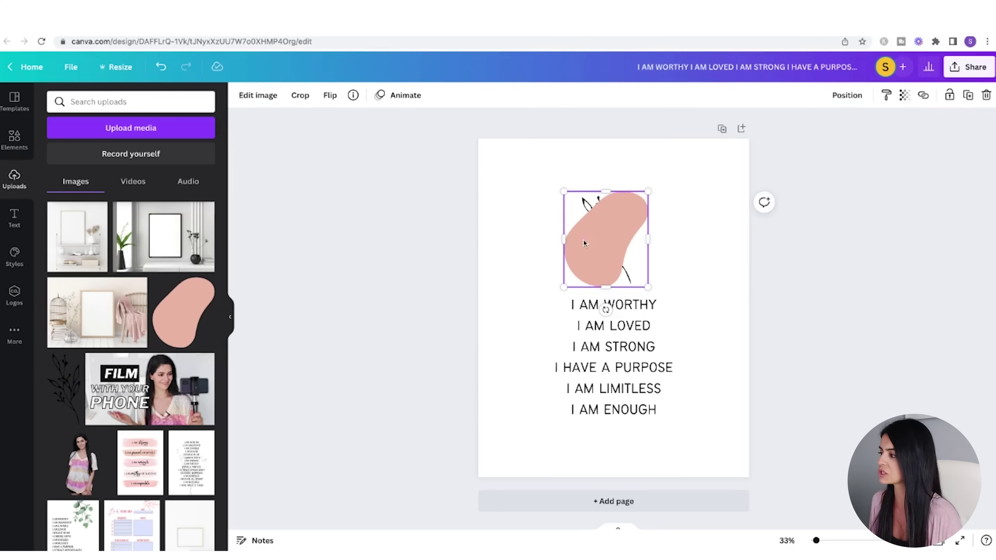
left_click(14, 140)
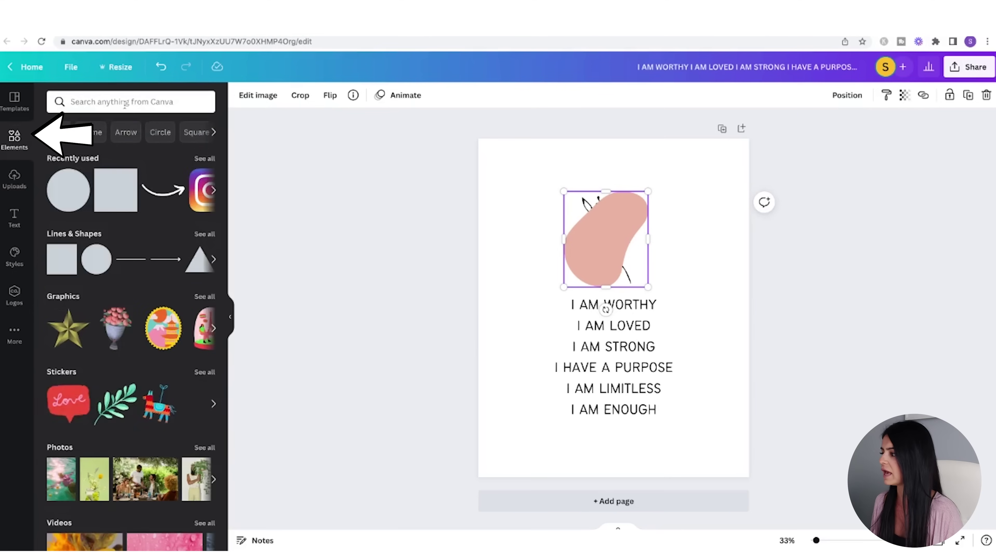
left_click(125, 102)
type("blob")
key("Return")
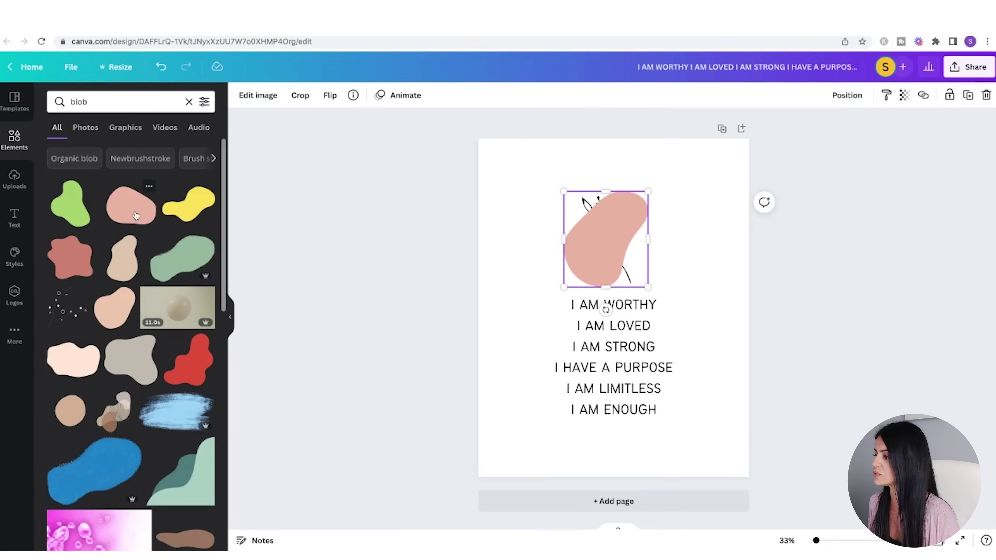
- Send the pink blob to the back and flip it horizontally
right_click(613, 227)
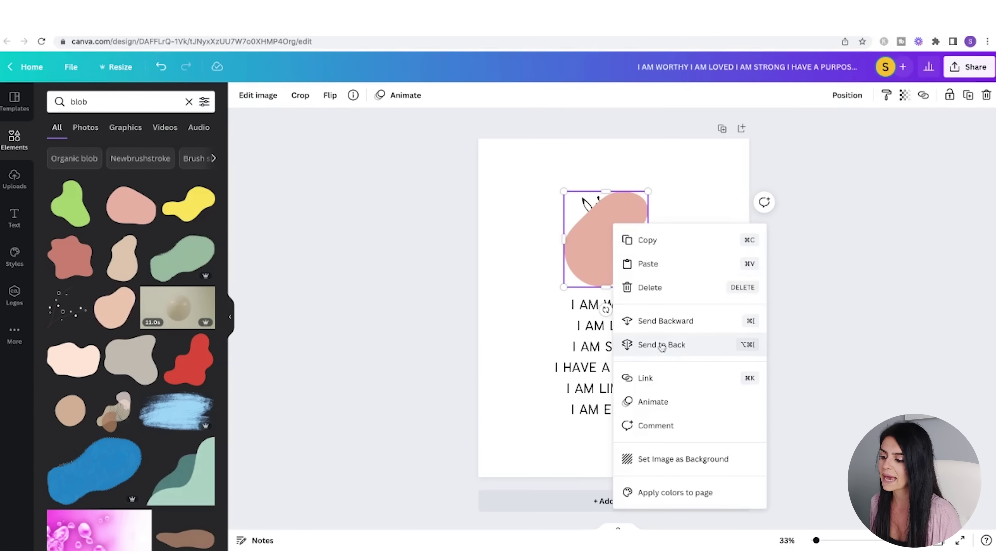
left_click(675, 348)
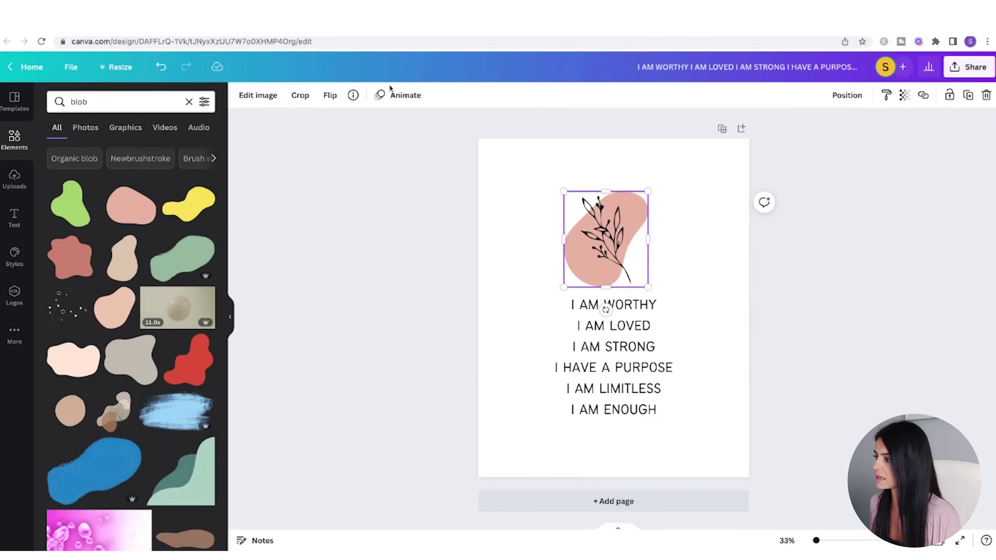
left_click(330, 98)
left_click(326, 98)
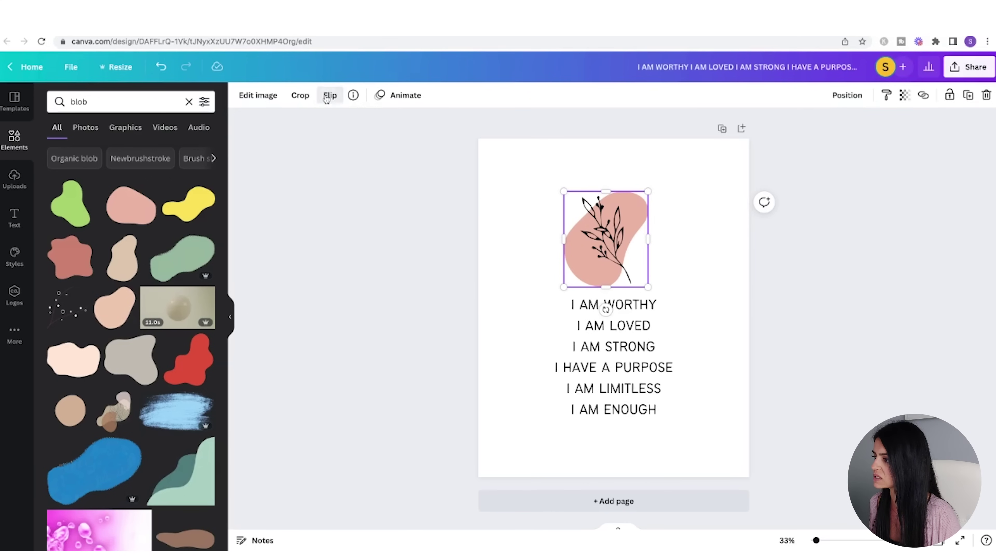
left_click(330, 97)
left_click(353, 124)
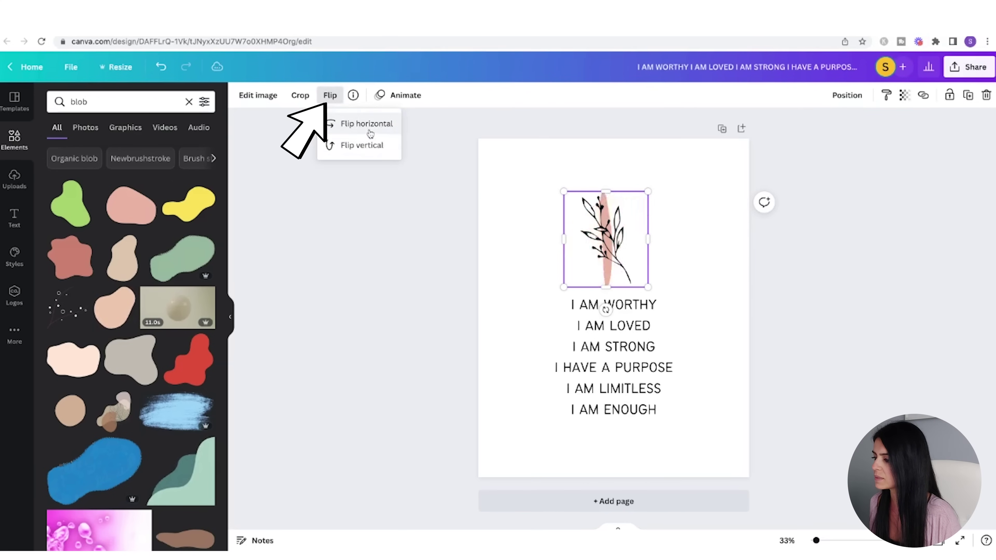
- Tilt the blob about 30 degrees and set its transparency to 60
left_click_drag(606, 310, 543, 272)
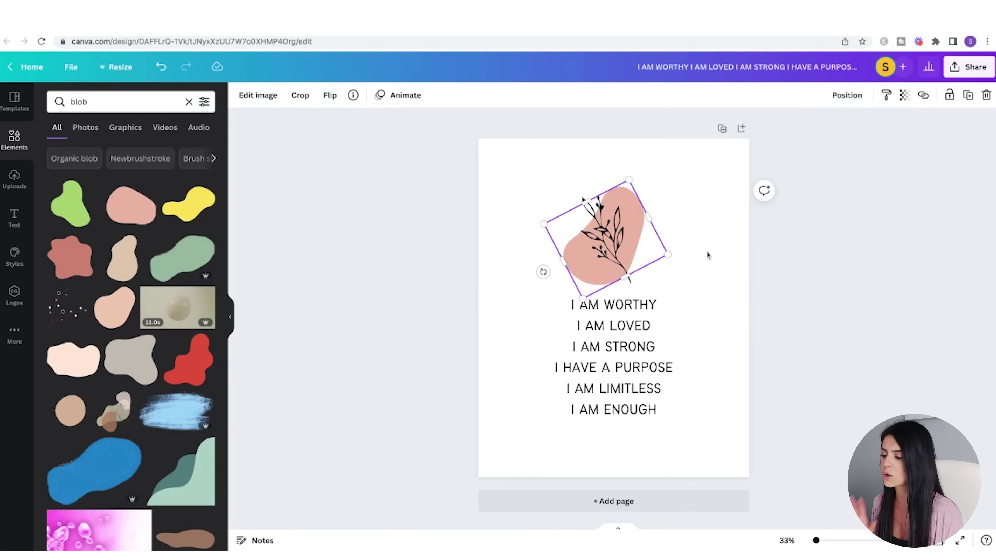
left_click(905, 98)
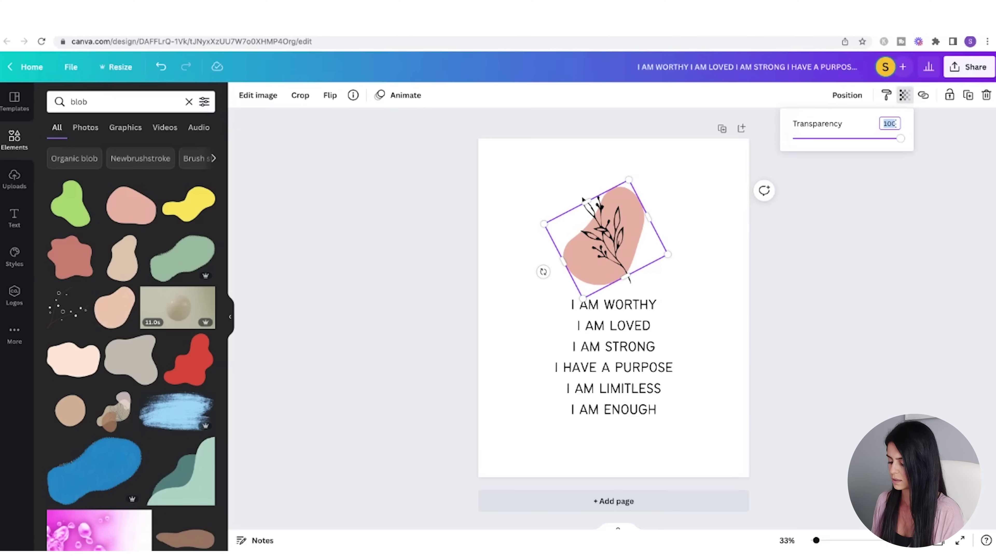
key("Return")
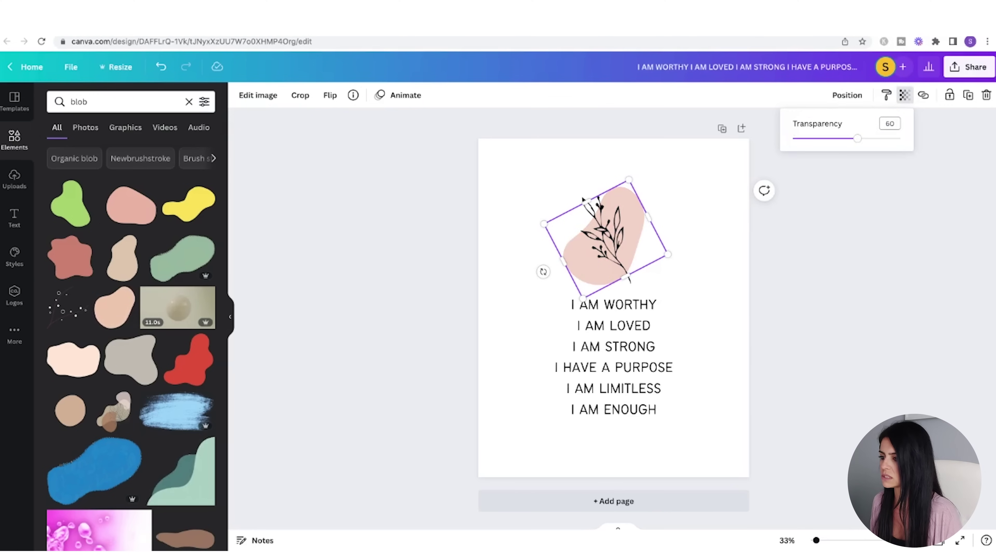
left_click(755, 322)
left_click(671, 210)
left_click(641, 219)
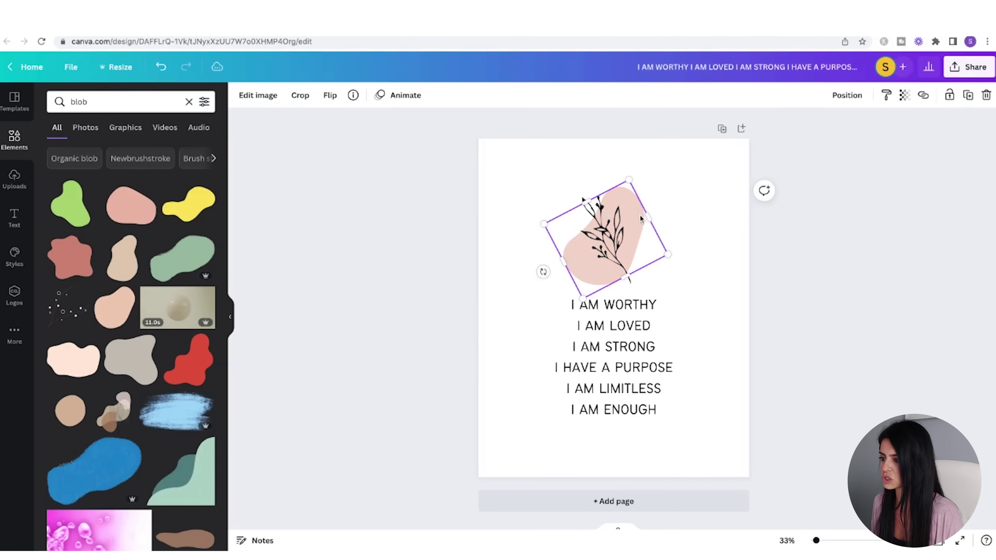
- Centre the pink blob and the leaf drawing horizontally on the page
left_click(682, 269)
left_click(667, 255)
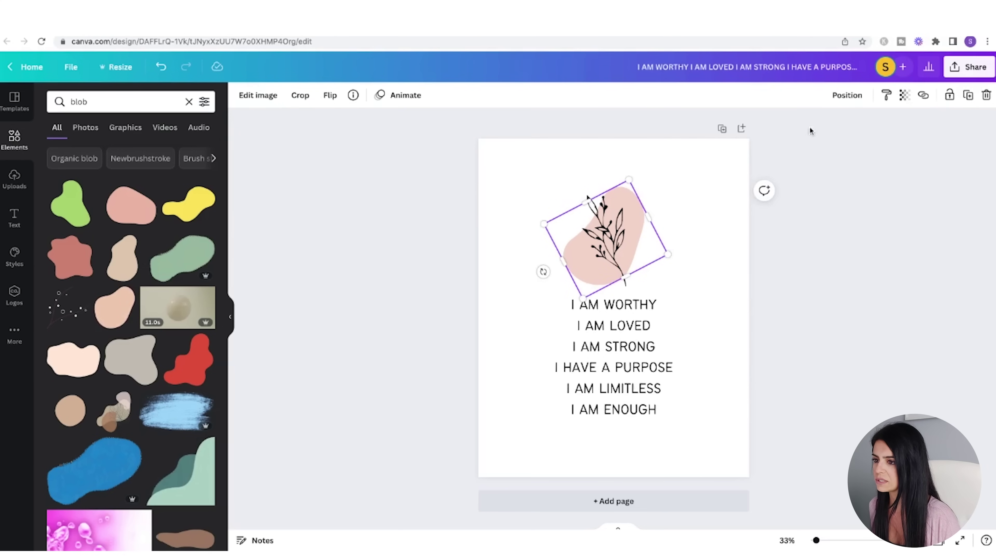
left_click(850, 103)
left_click(808, 194)
left_click(610, 231)
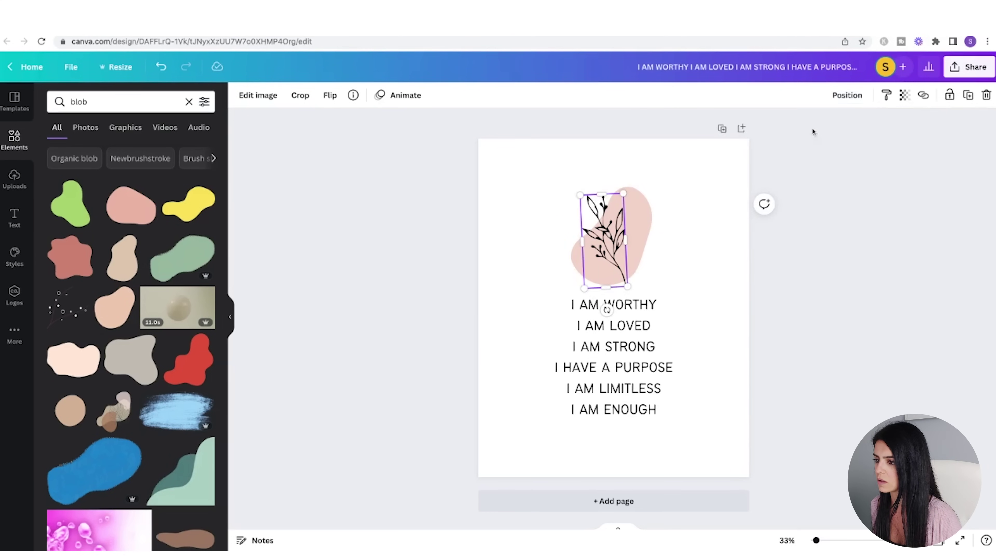
left_click(847, 98)
left_click(811, 200)
- Colour the word WORTHY dusty pink, then move on to LOVED
left_click(634, 314)
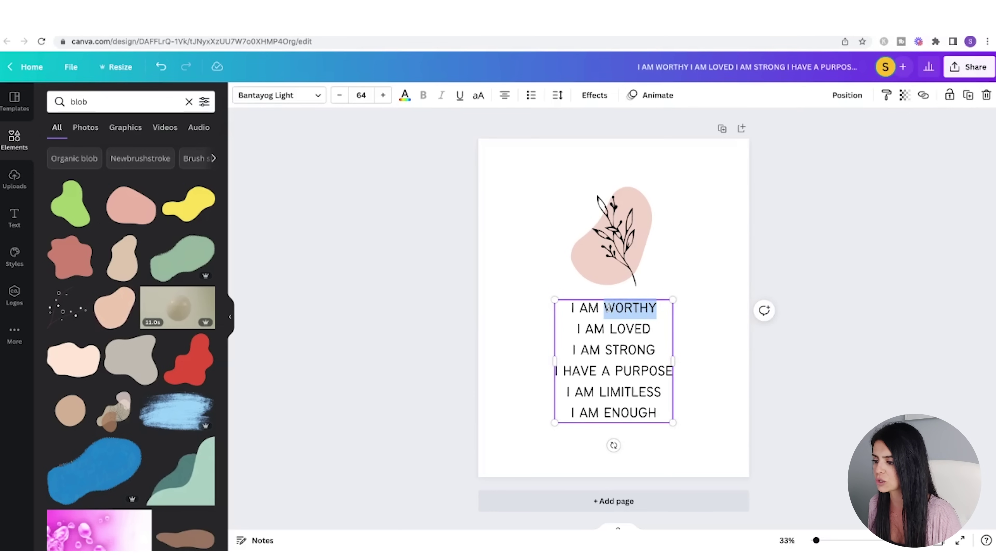
left_click(404, 96)
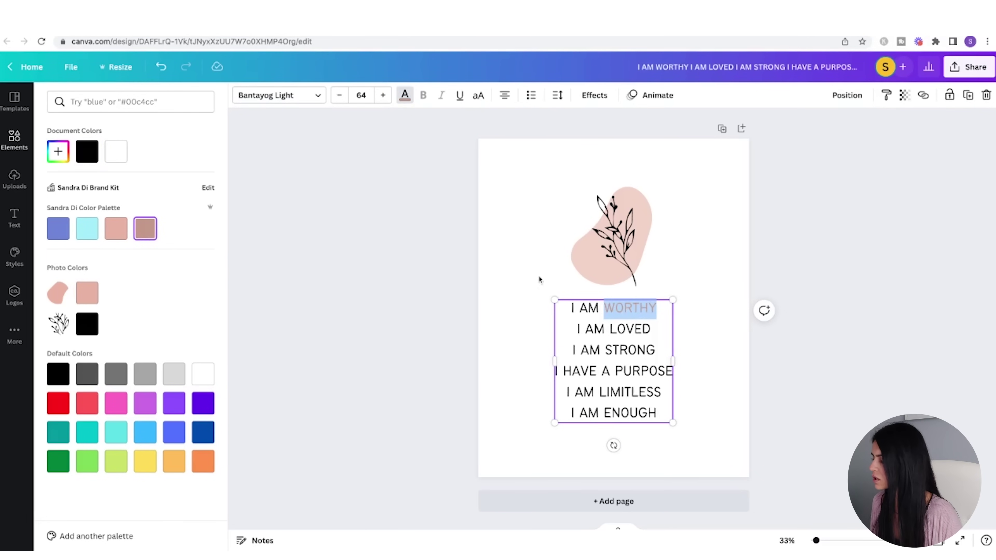
left_click(644, 340)
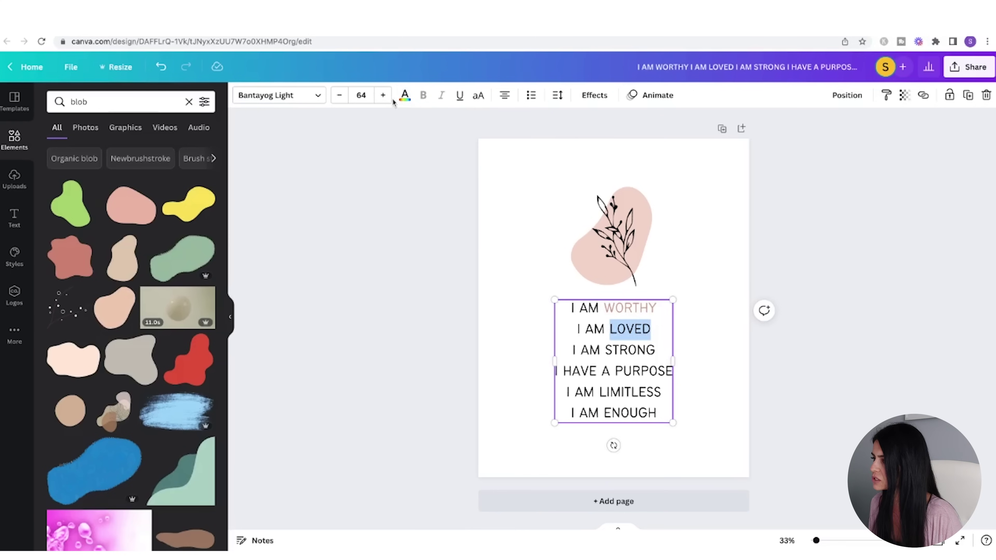
left_click(405, 96)
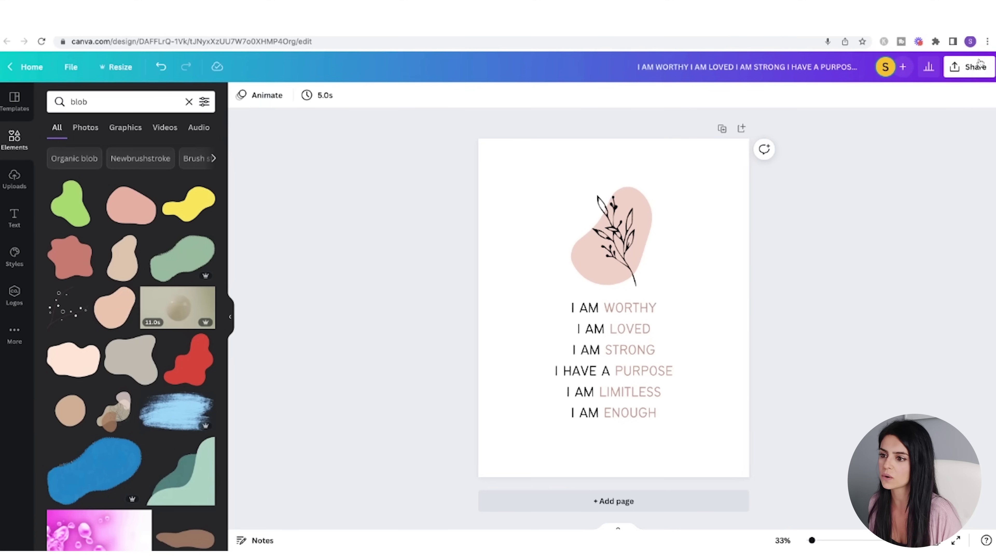
- Set the download to PDF Print with the CMYK colour profile
left_click(975, 69)
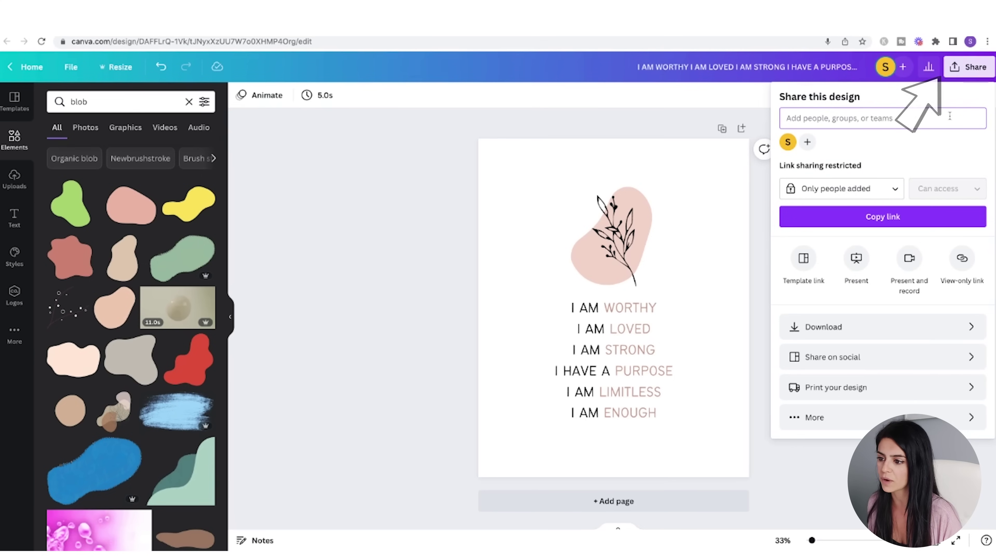
left_click(950, 328)
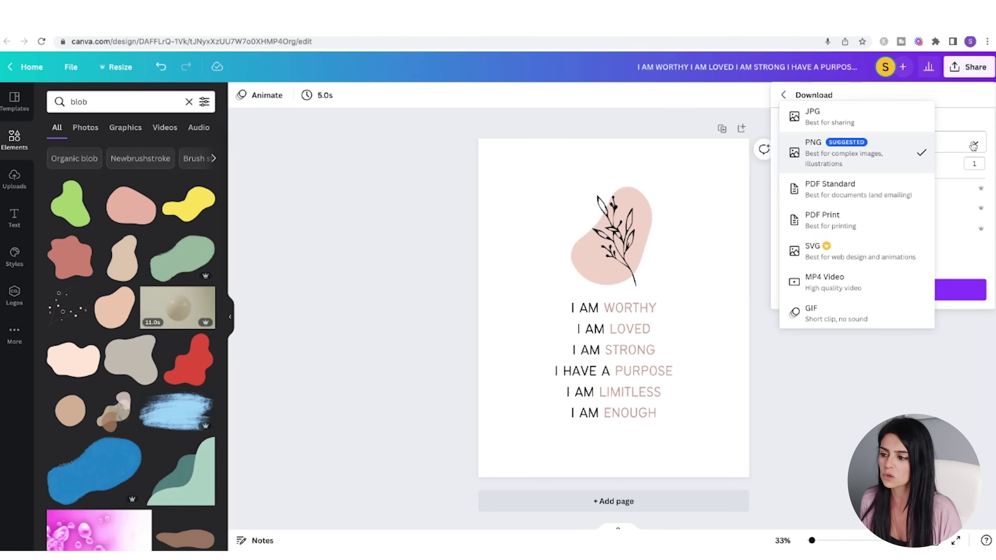
left_click(834, 224)
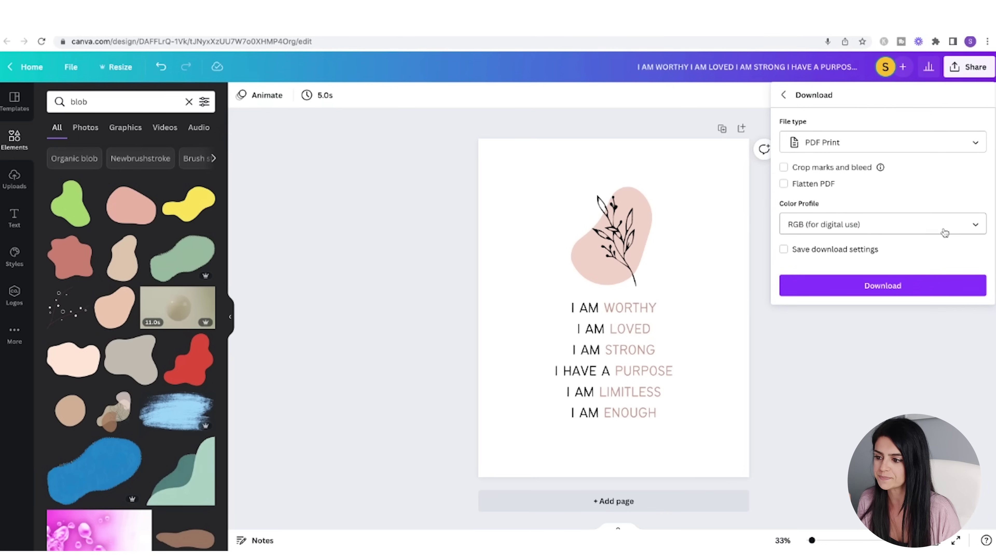
left_click(970, 225)
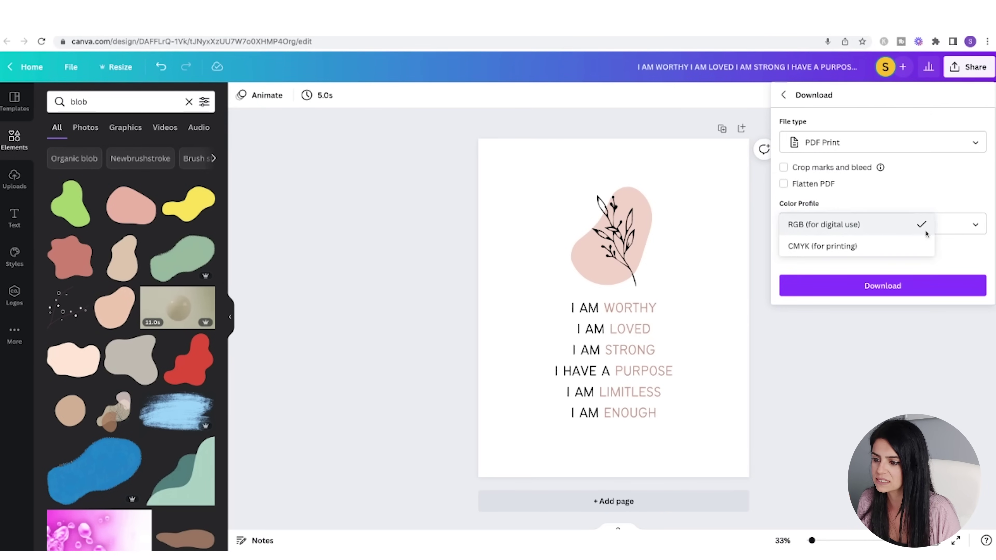
left_click(838, 251)
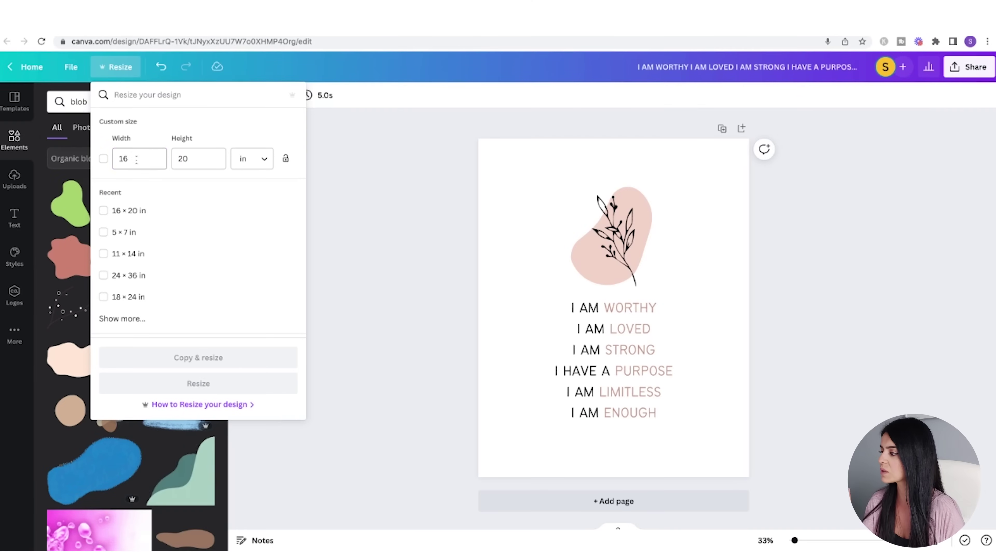
- Change the design's width to 18 and height to 24 inches and apply the resize
double_click(119, 161)
type("18")
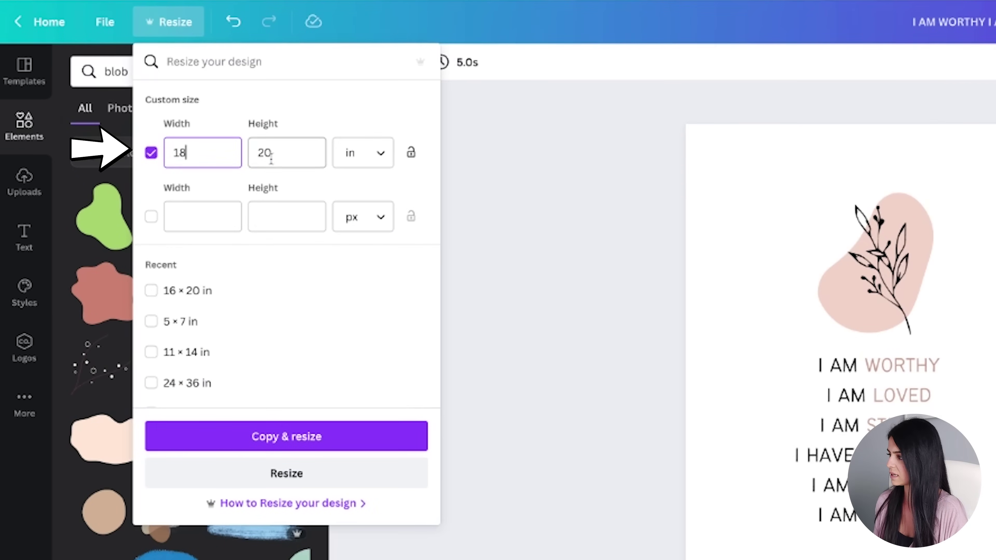
double_click(255, 153)
type("24")
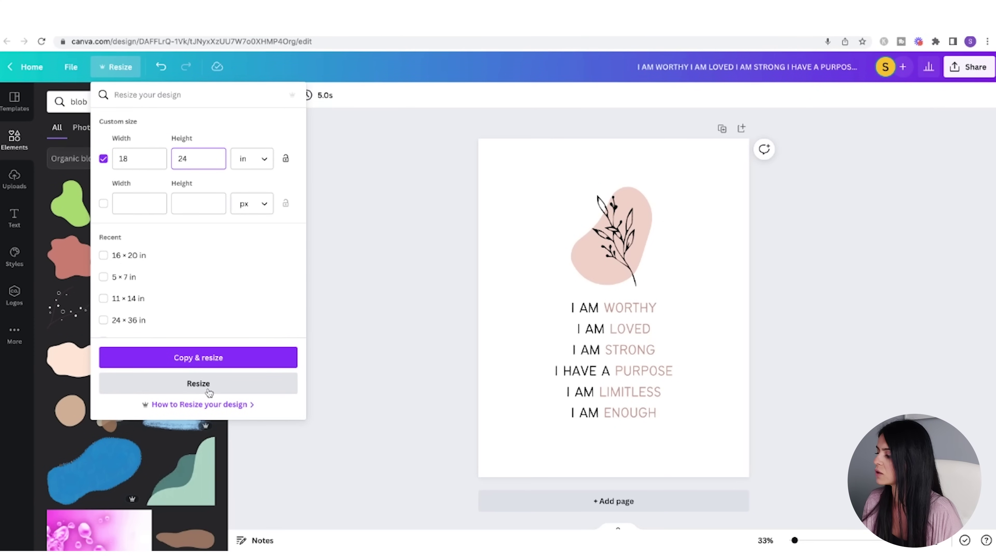
left_click(197, 383)
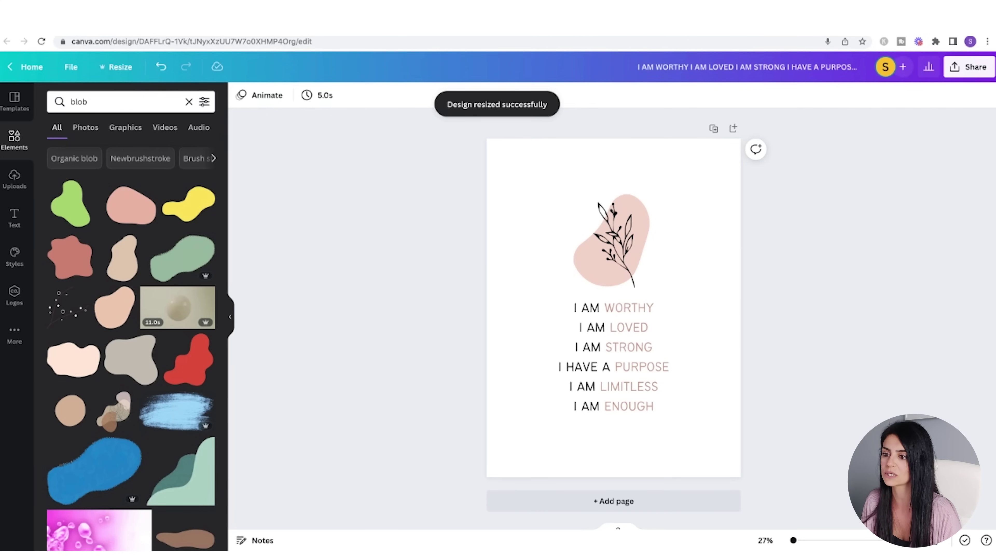
- Download the design as a PDF Print file
left_click(971, 71)
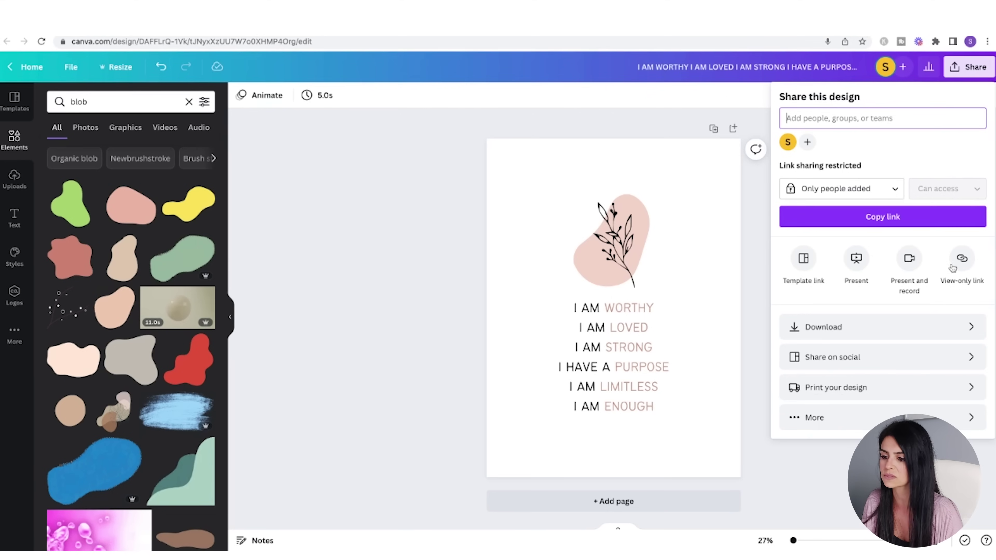
left_click(950, 328)
left_click(907, 149)
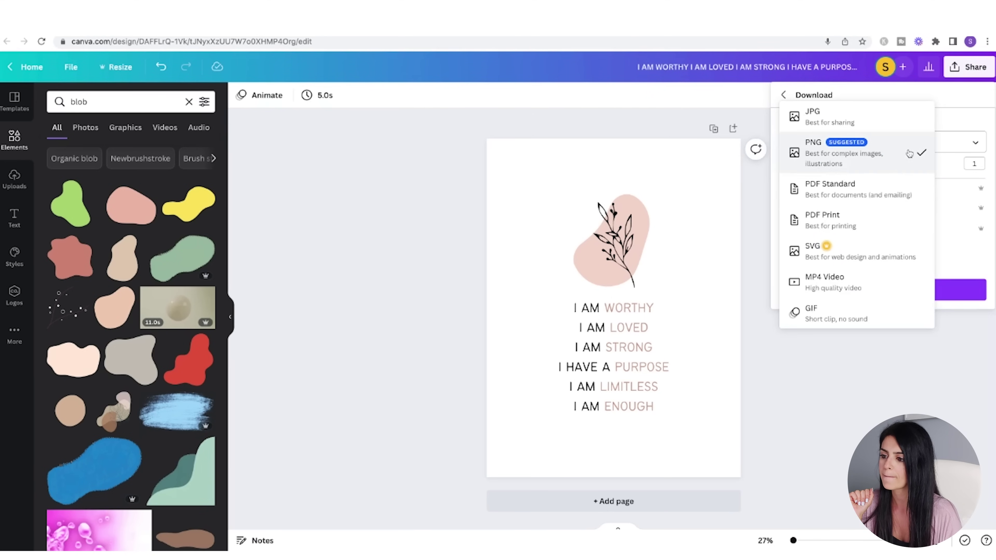
left_click(836, 223)
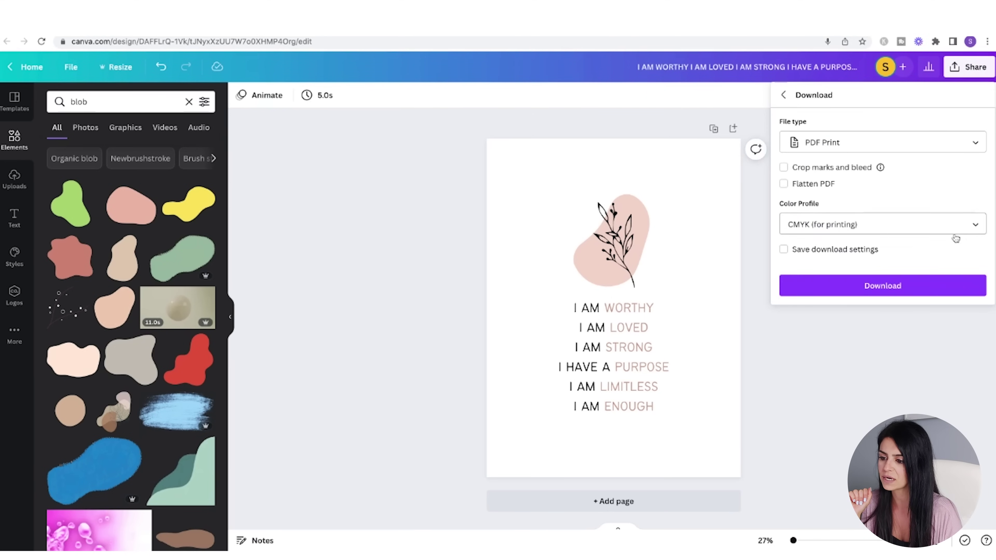
left_click(880, 287)
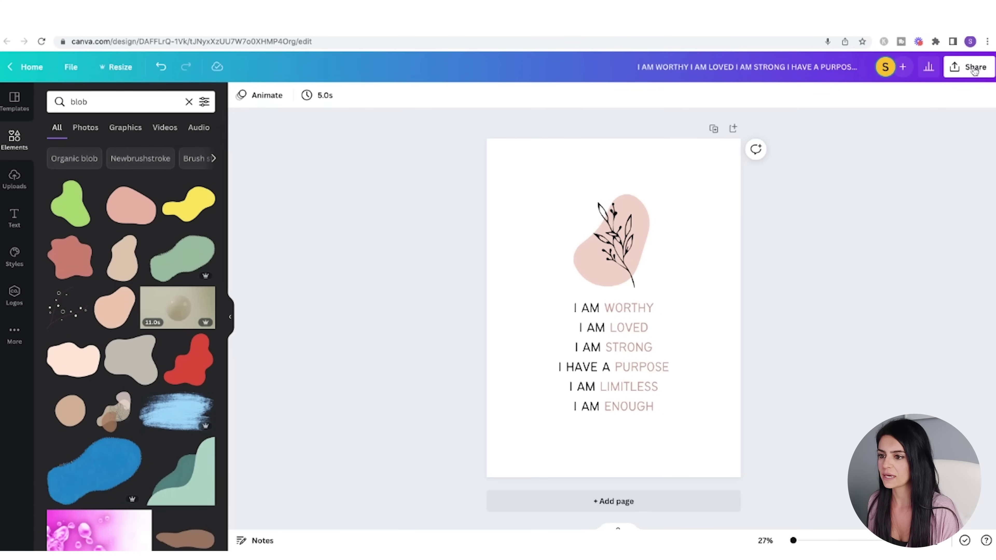
- Download the design as a JPG and add it to Canva's uploaded images
left_click(976, 70)
left_click(874, 326)
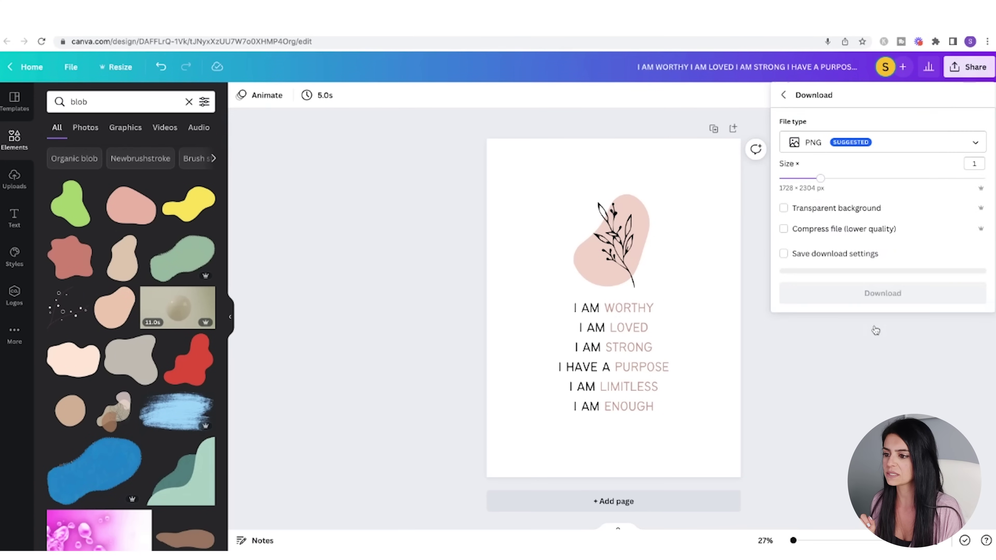
left_click(879, 143)
left_click(826, 123)
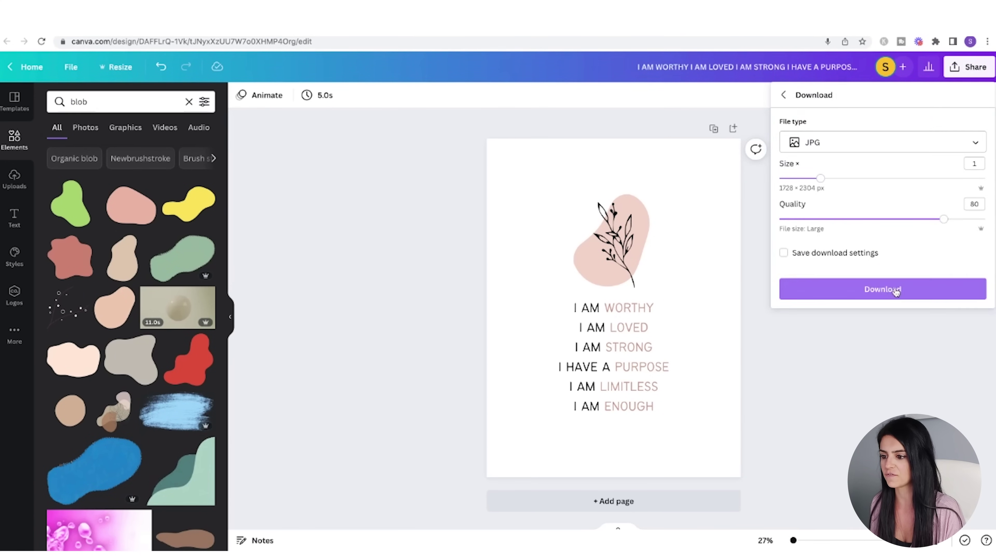
left_click(882, 293)
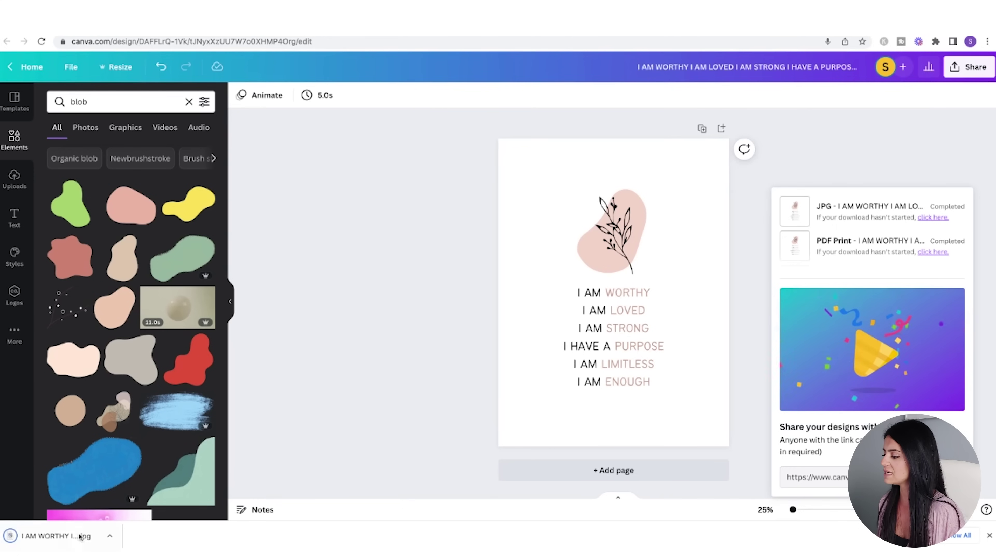
left_click_drag(58, 540, 98, 415)
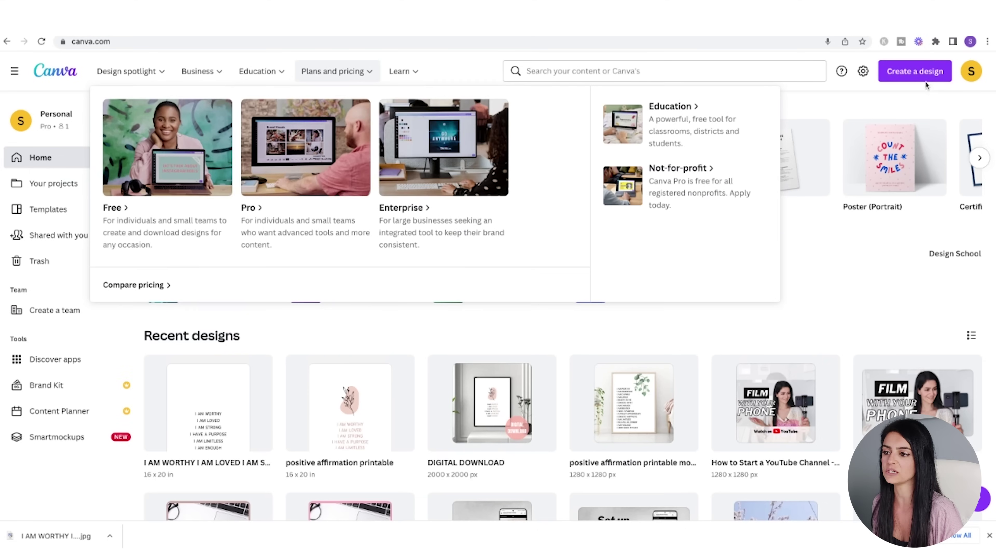
- Create a custom design of 2000 × 2000 pixels
left_click(918, 73)
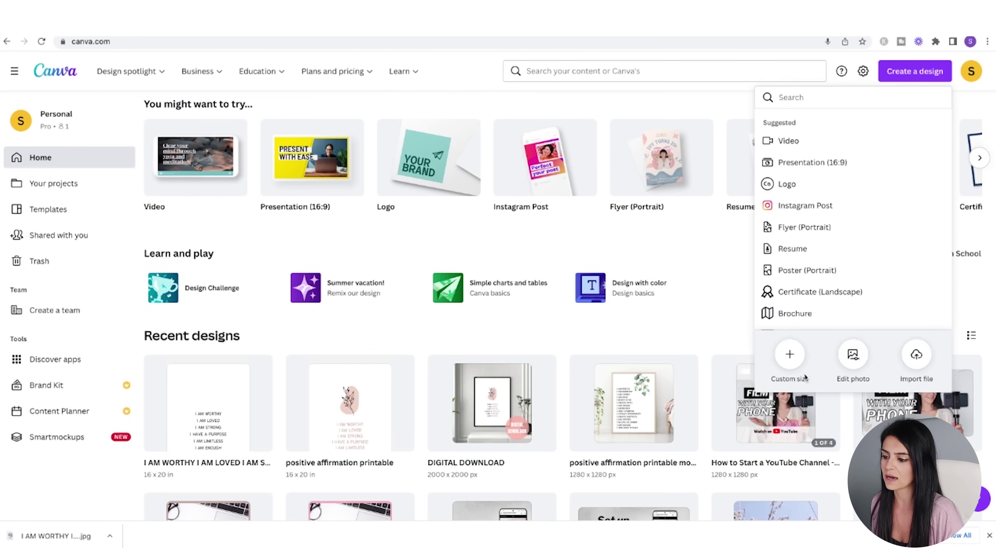
left_click(789, 357)
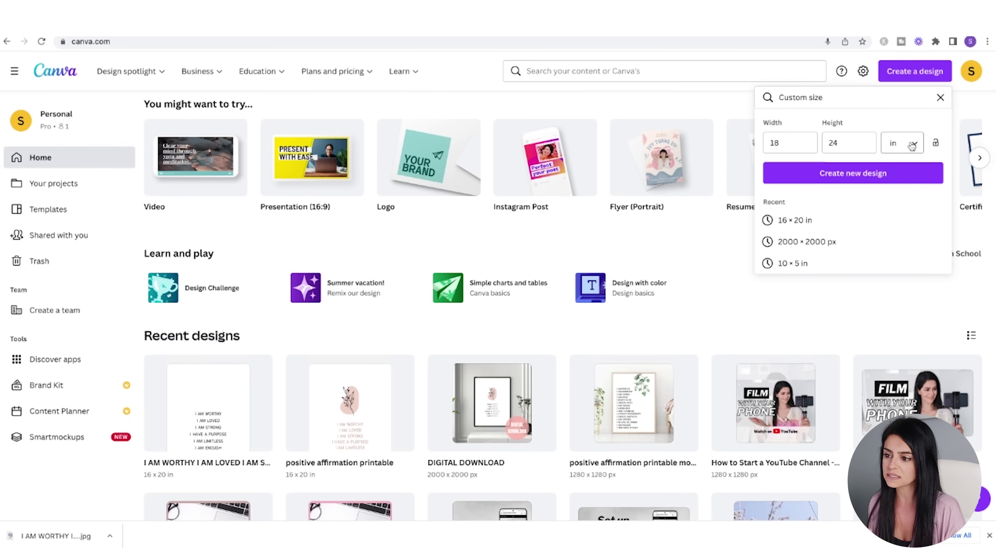
left_click(911, 146)
left_click(904, 171)
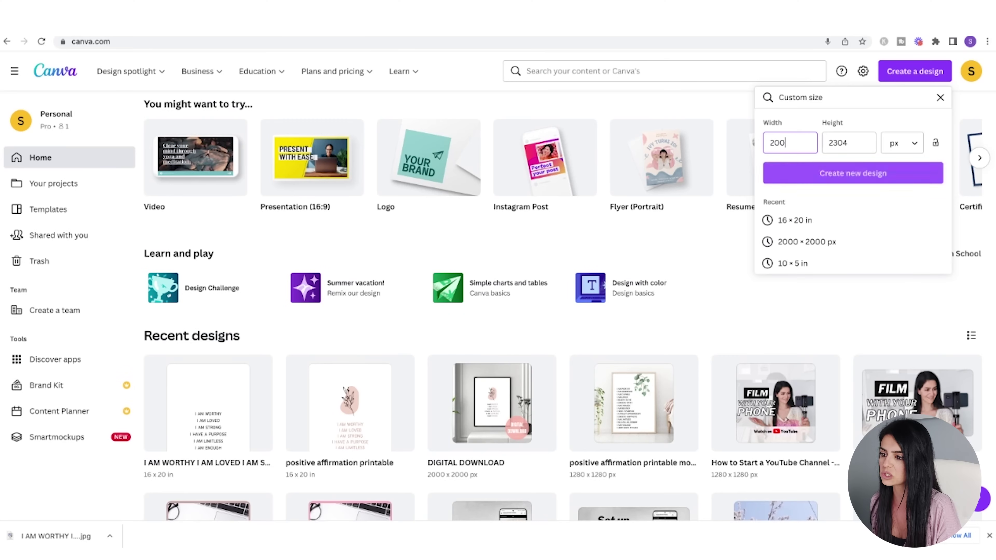
type("2000")
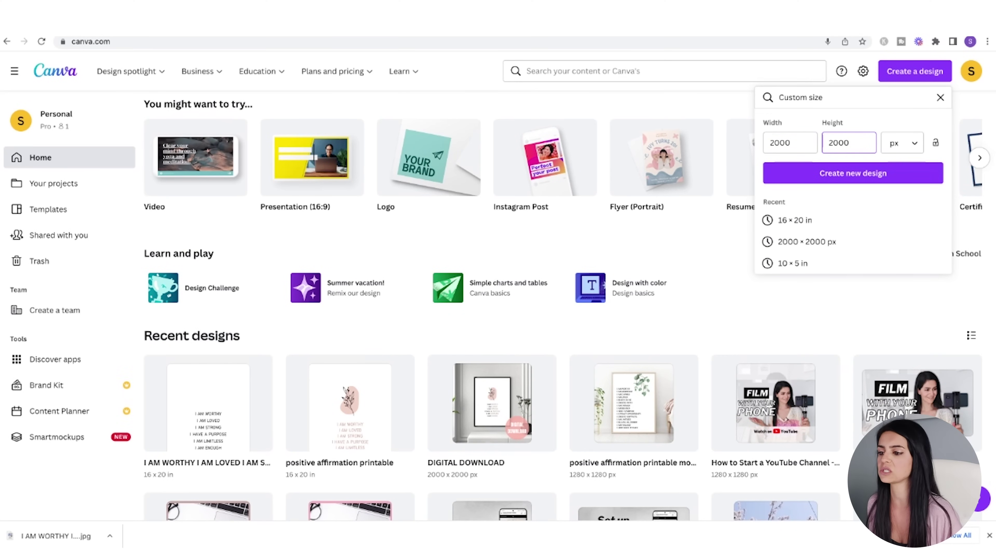
left_click(866, 173)
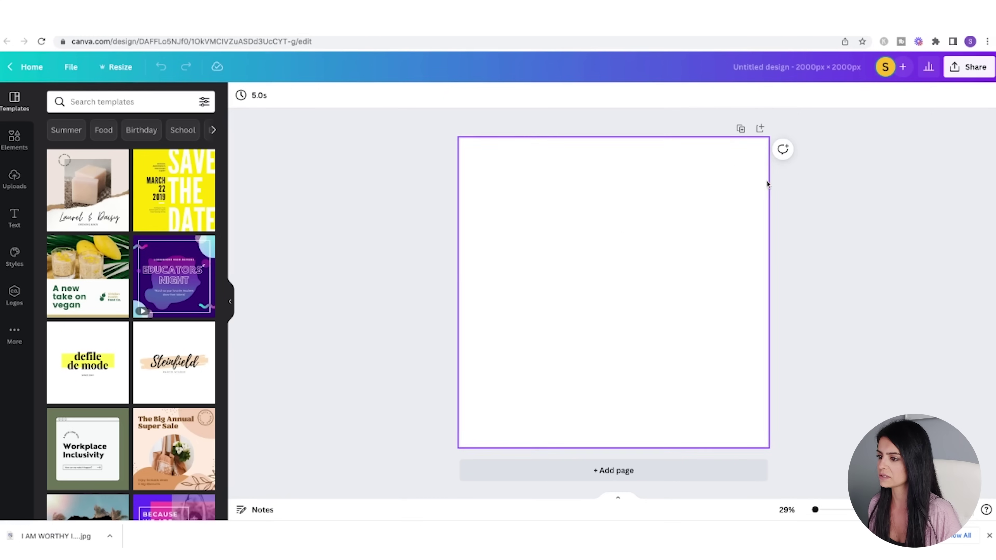
- Duplicate the page and stretch the shelf mockup photo to cover page 1
left_click(740, 129)
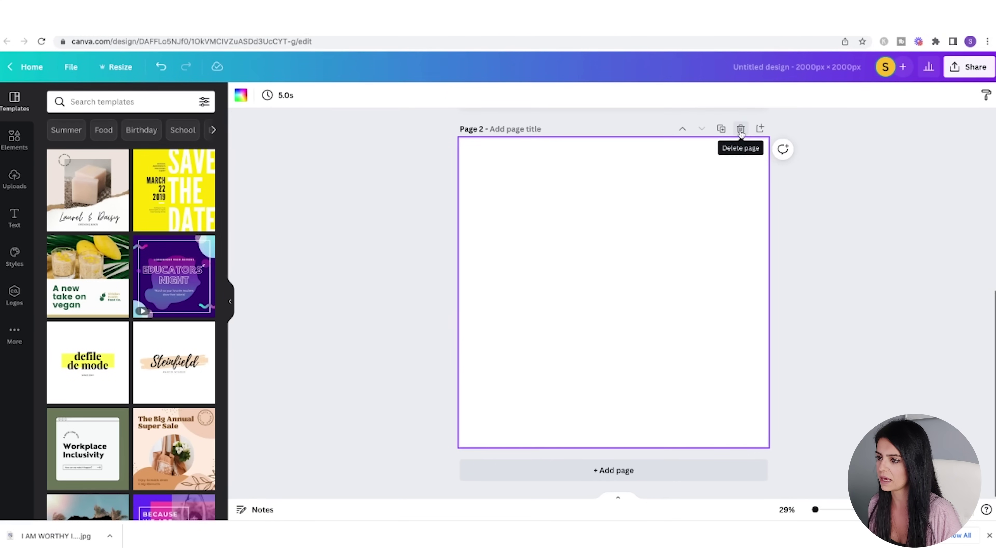
scroll(756, 214, "up", 5)
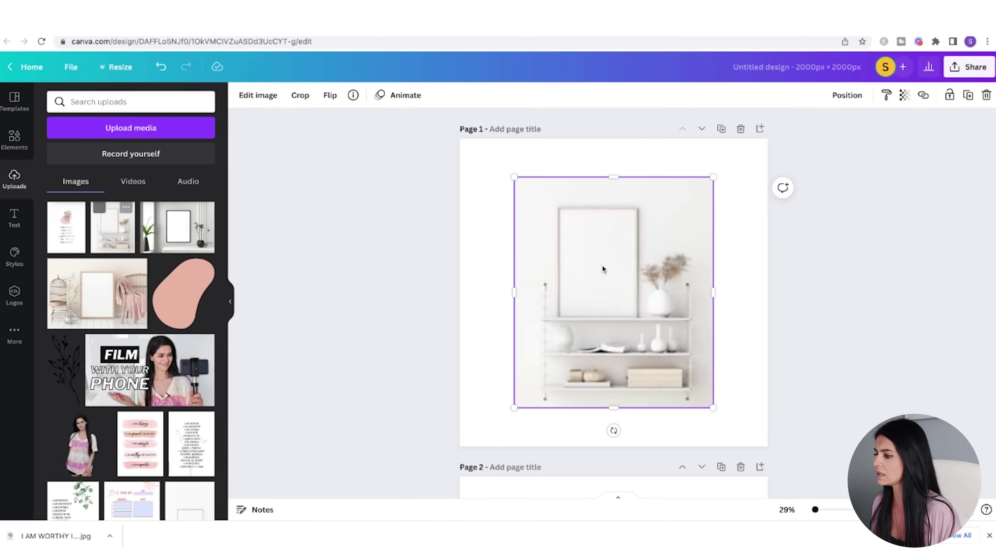
left_click_drag(513, 177, 480, 138)
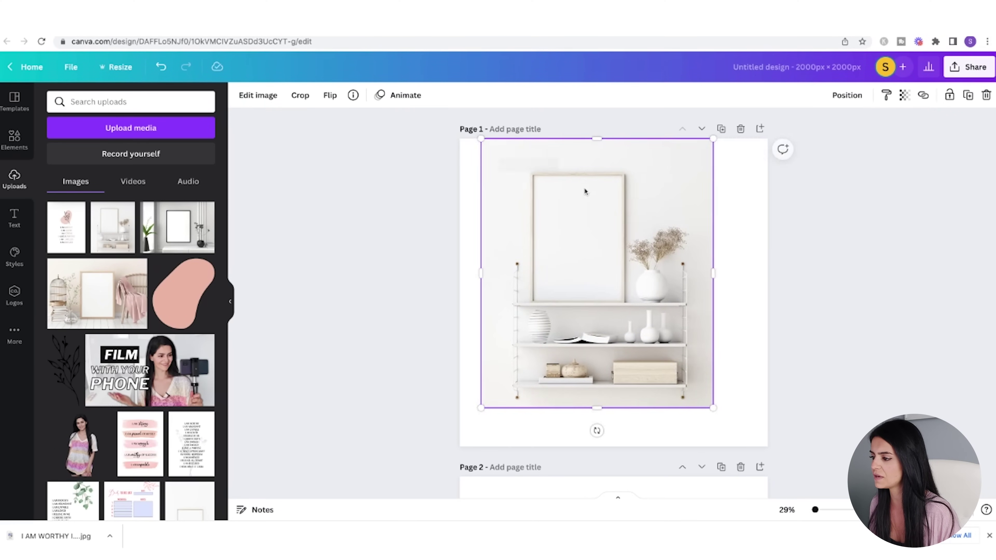
left_click_drag(605, 191, 585, 192)
left_click_drag(690, 407, 787, 495)
scroll(649, 351, "down", 5)
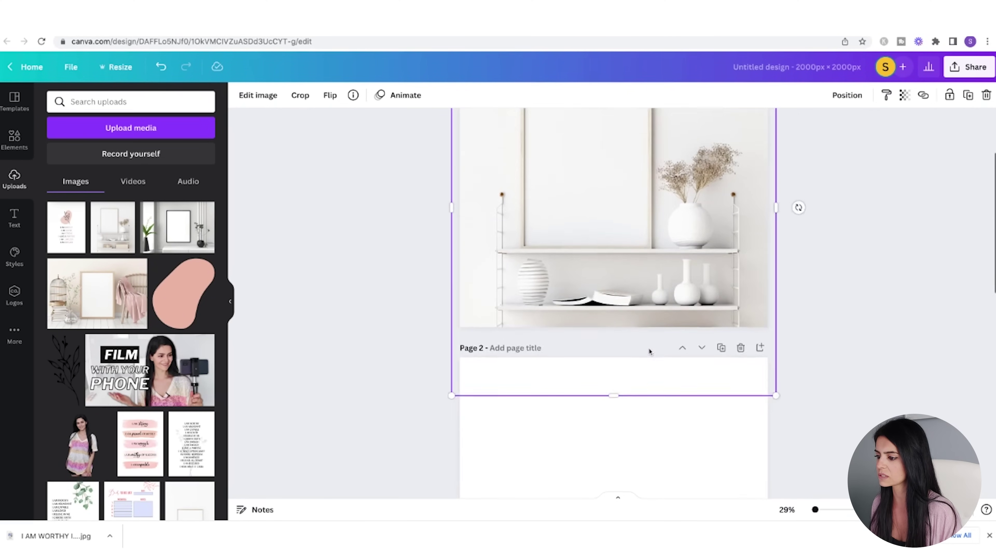
key("Escape")
- Add the black-frame wall mockup to page 2 and enlarge it to fill the page
left_click(178, 227)
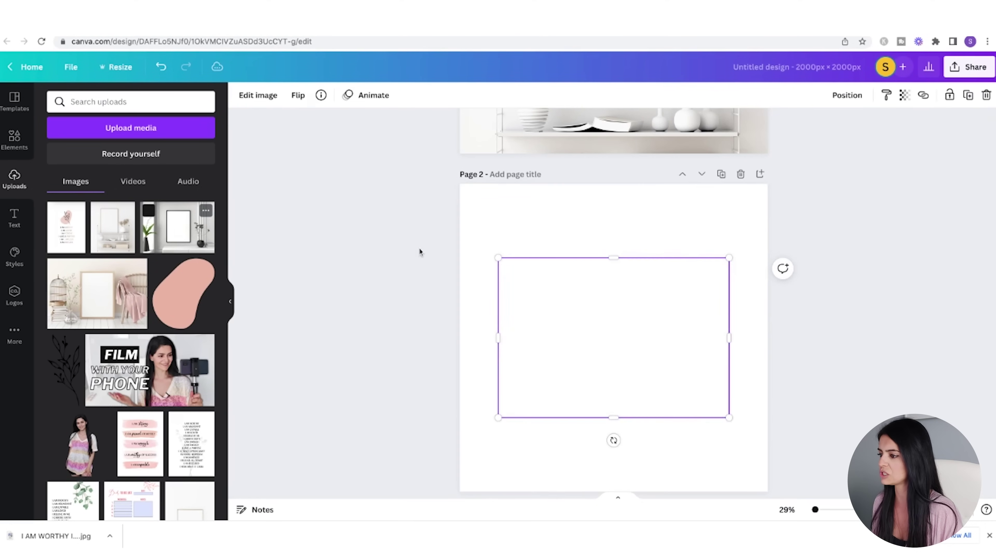
left_click_drag(499, 259, 391, 184)
left_click_drag(730, 419, 835, 491)
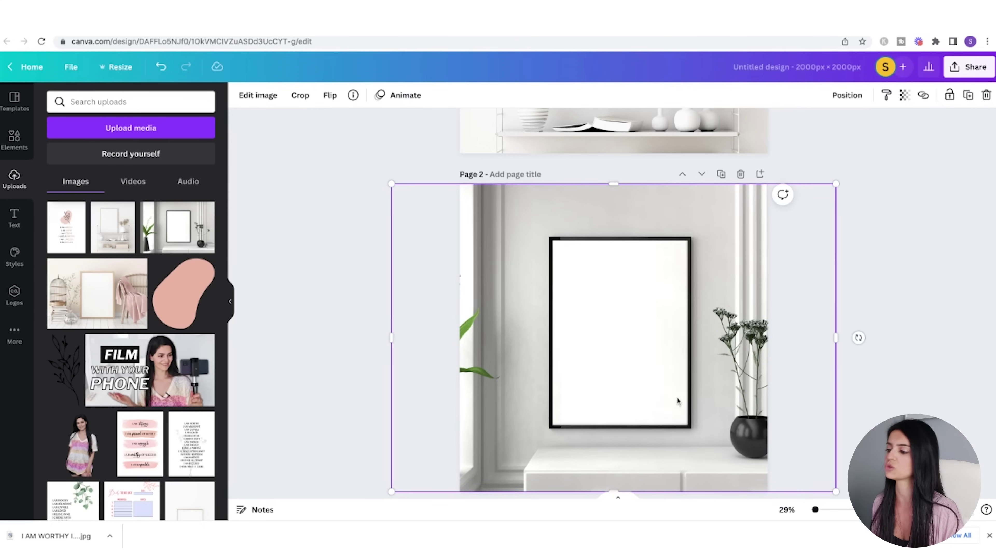
left_click(894, 394)
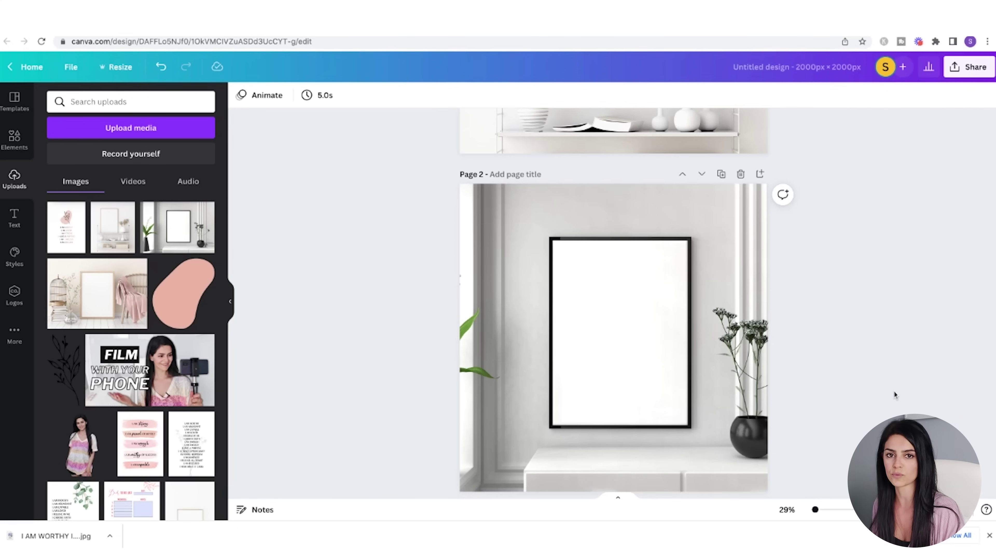
- Drop the I AM WORTHY print into the shelf mockup's empty frame
scroll(729, 254, "up", 5)
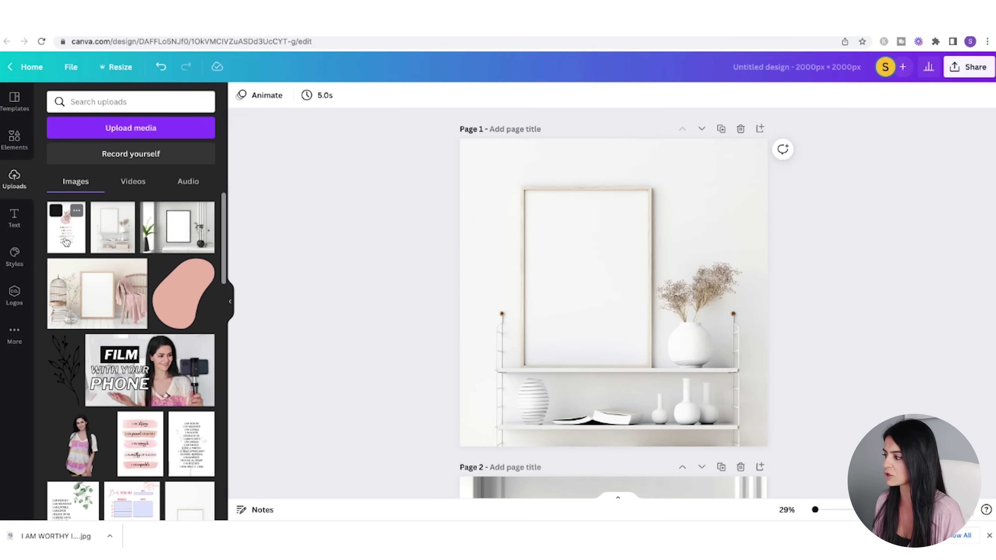
left_click_drag(71, 237, 640, 278)
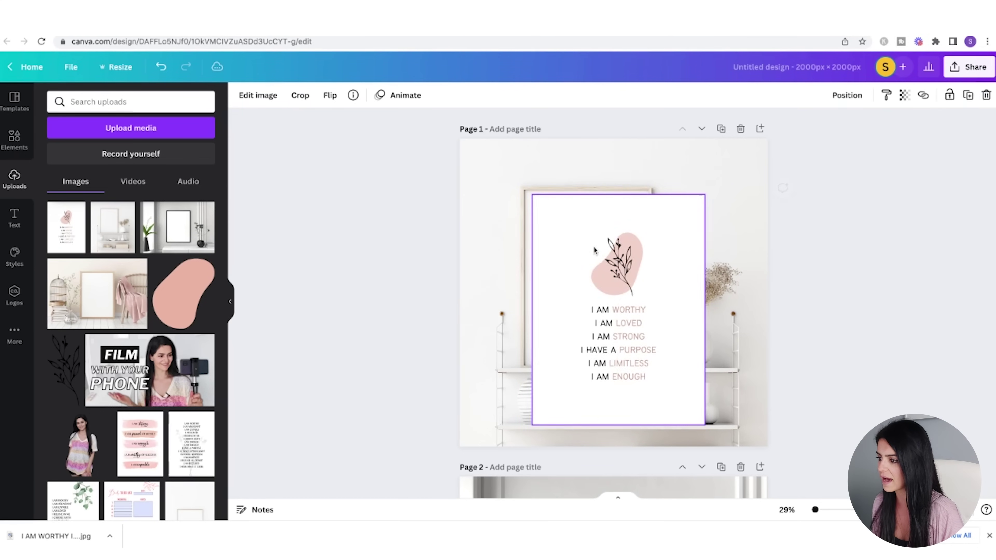
key("Escape")
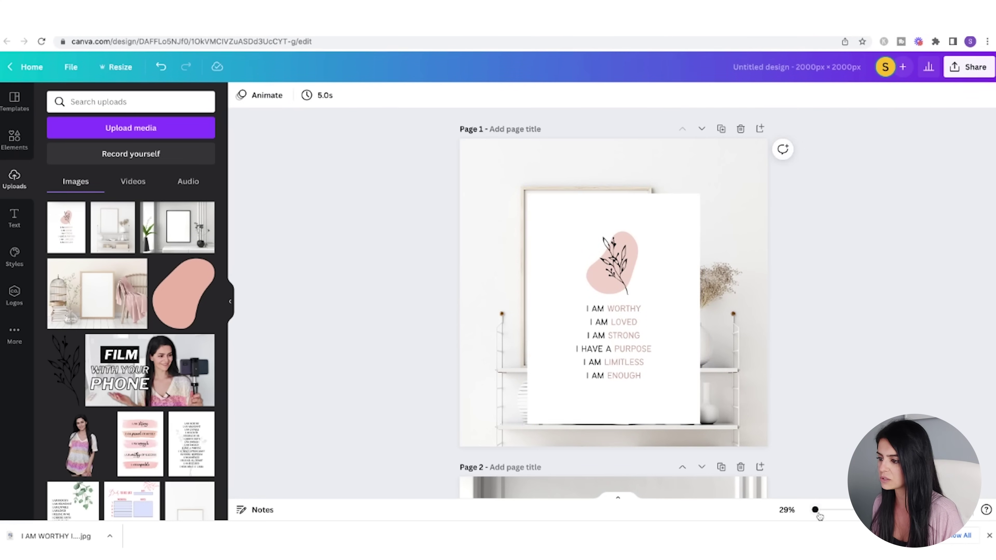
left_click_drag(819, 515, 825, 515)
scroll(544, 239, "up", 3)
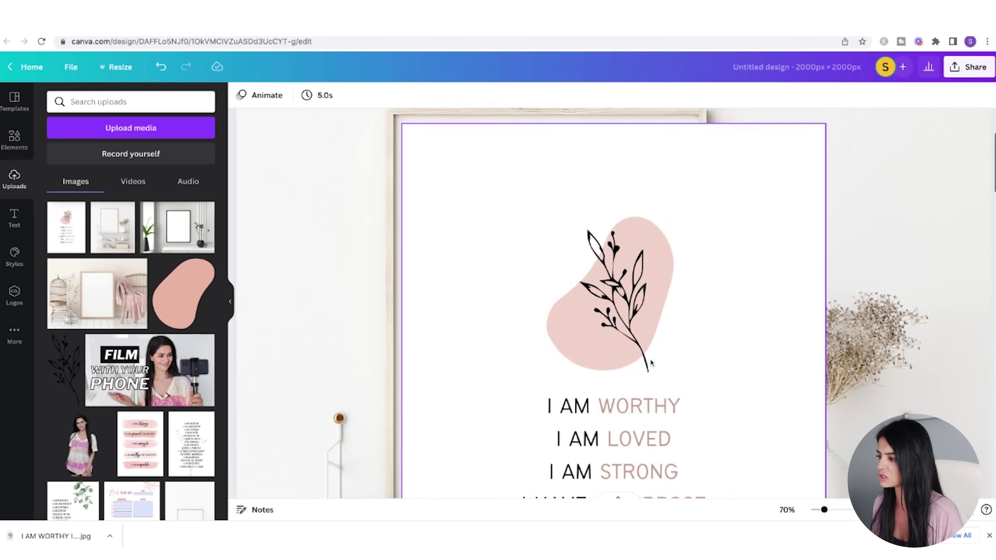
left_click(545, 244)
scroll(545, 243, "up", 2)
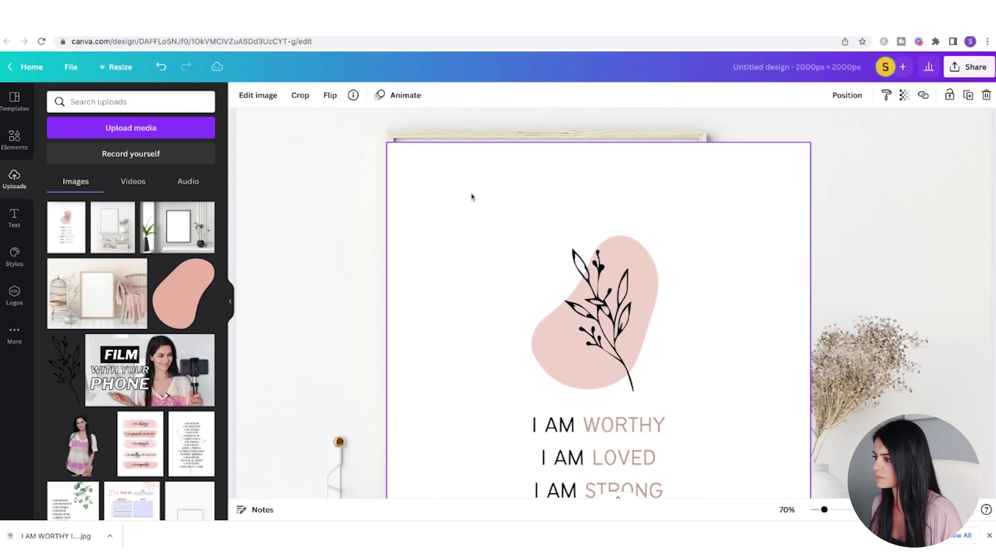
scroll(464, 188, "up", 2)
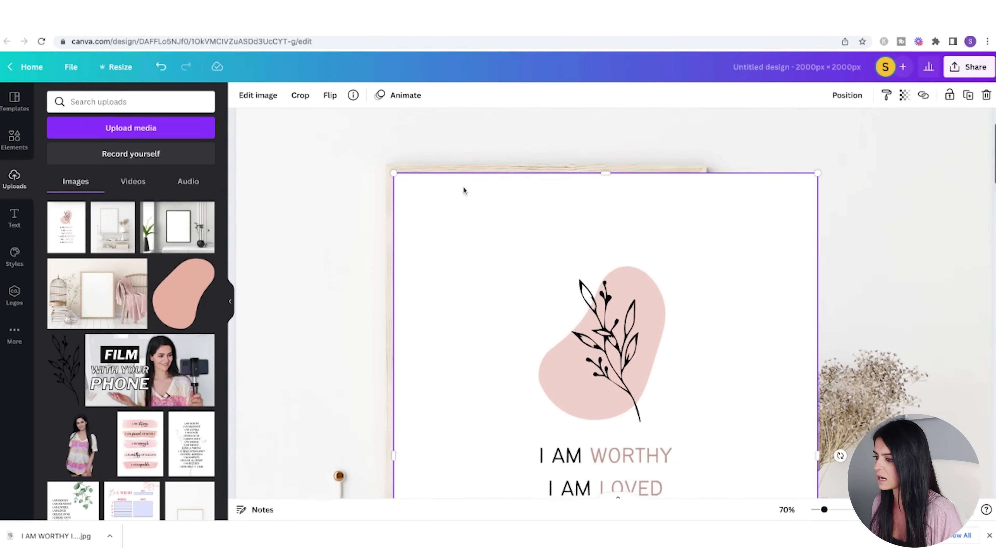
scroll(463, 186, "down", 10)
- Place the affirmation poster into the black wall frame mockup as well
left_click_drag(817, 410, 711, 289)
scroll(865, 356, "down", 5)
scroll(865, 356, "up", 3)
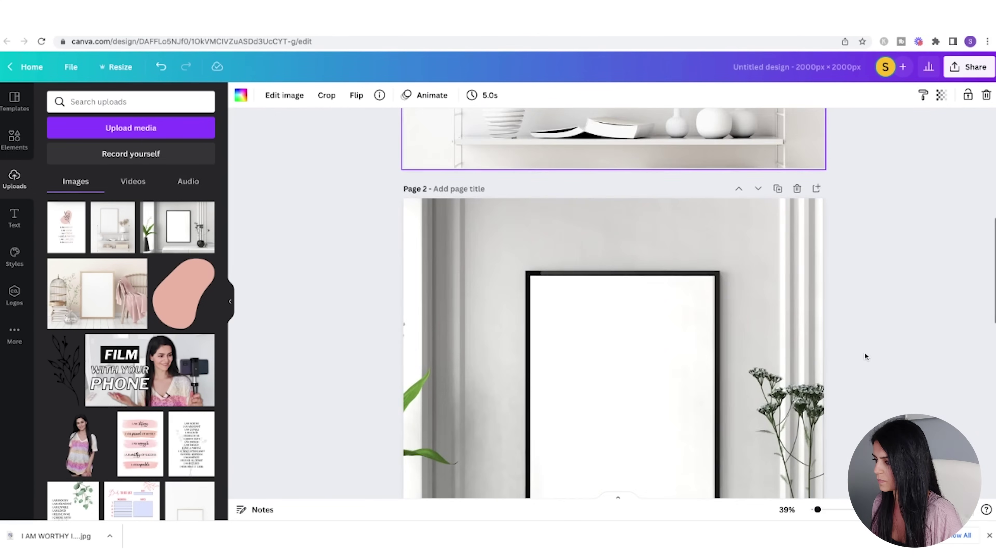
scroll(823, 356, "down", 2)
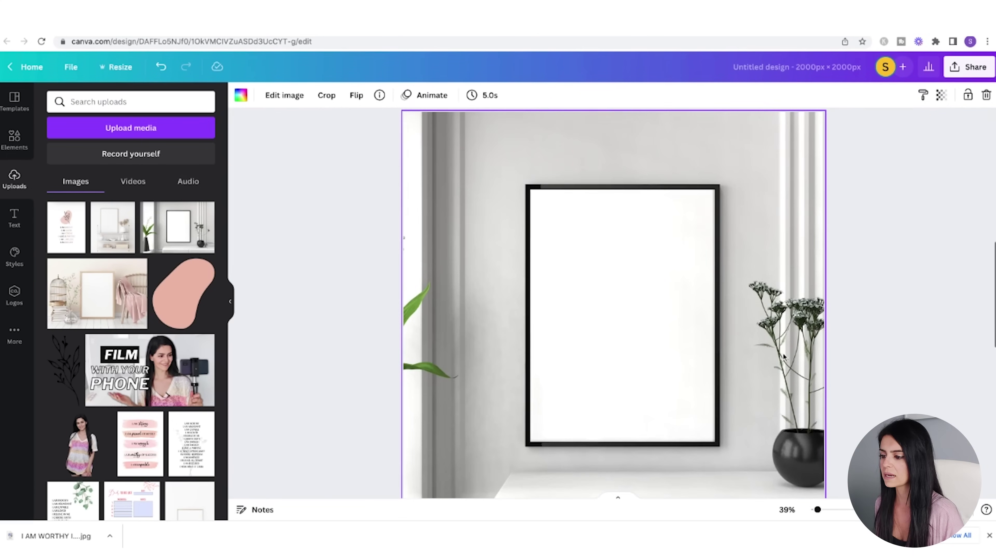
left_click(81, 248)
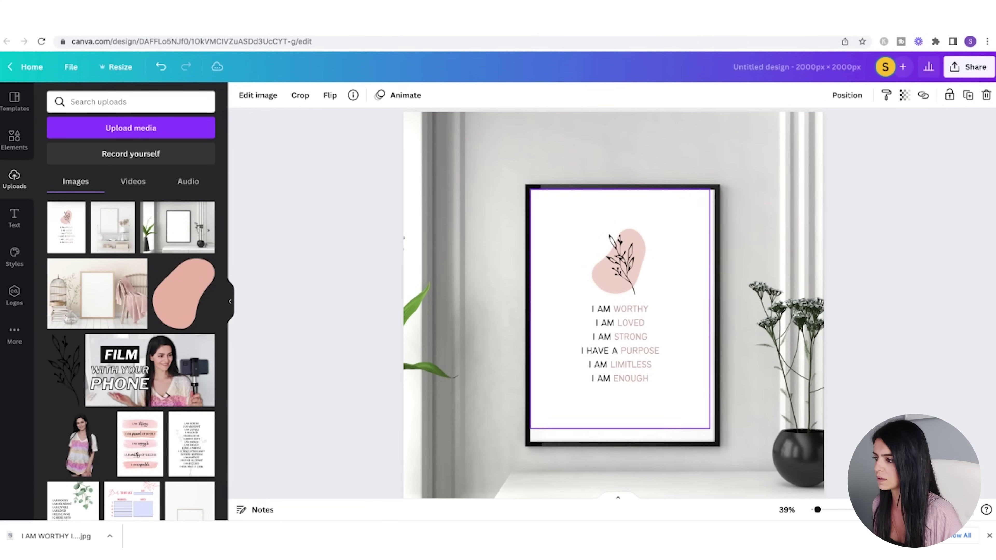
left_click(856, 340)
scroll(856, 339, "down", 3)
scroll(856, 340, "up", 5)
left_click(726, 347)
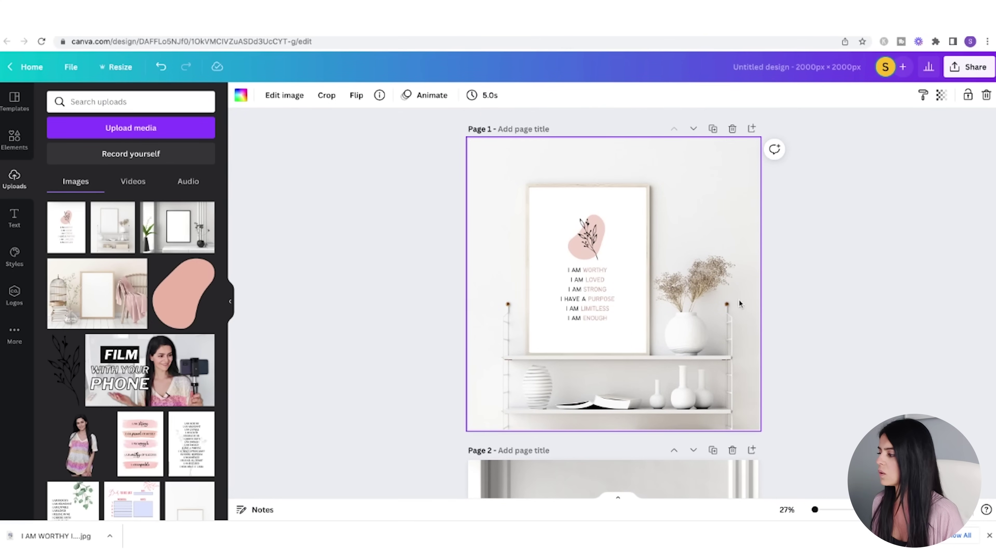
- Paste a pink circle onto Page 1 and move it to the lower-right shelf
left_click(13, 144)
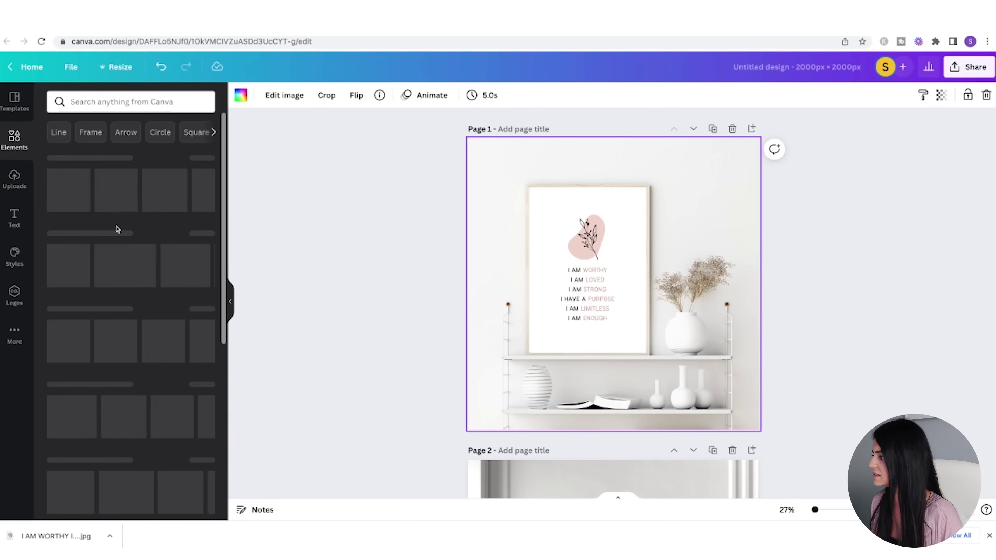
key("ctrl+v")
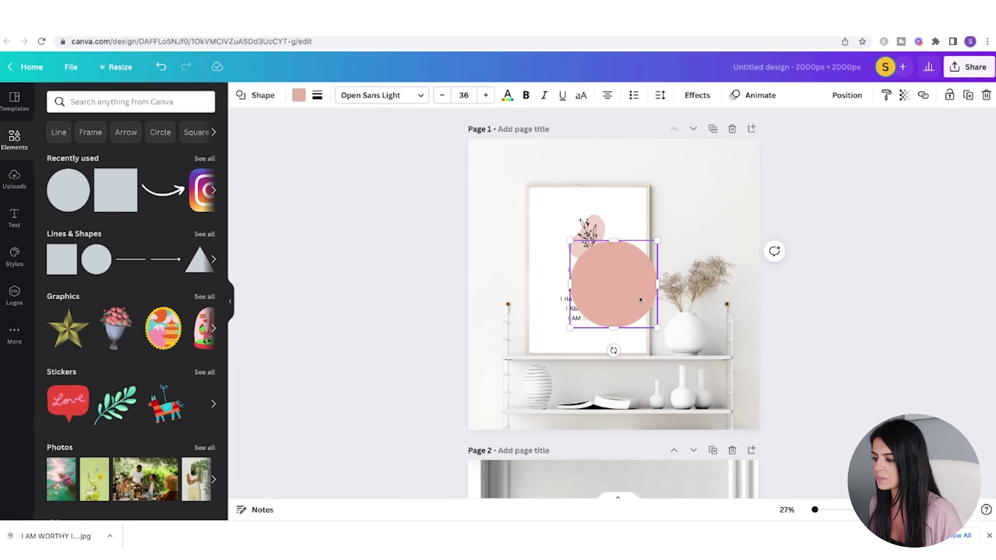
left_click_drag(640, 300, 731, 391)
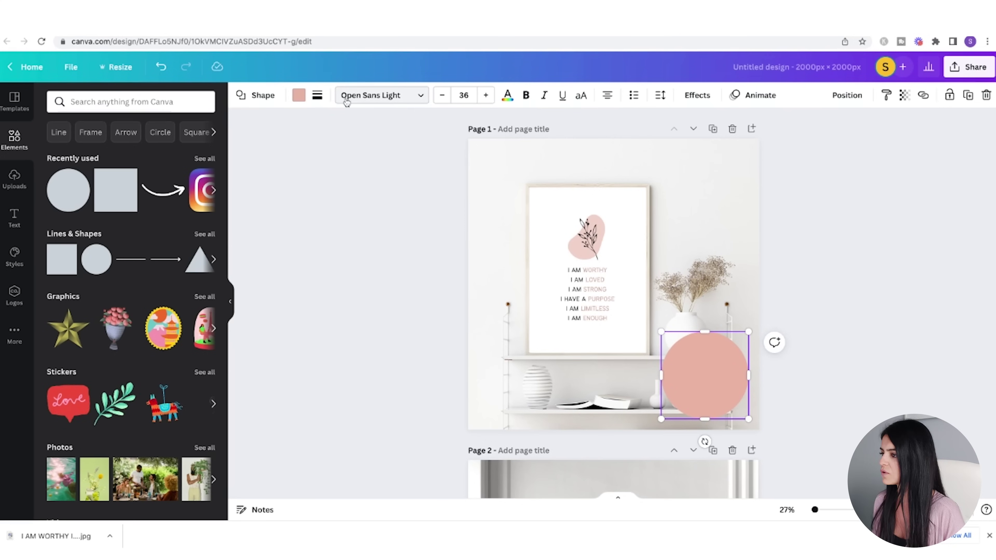
left_click(695, 245)
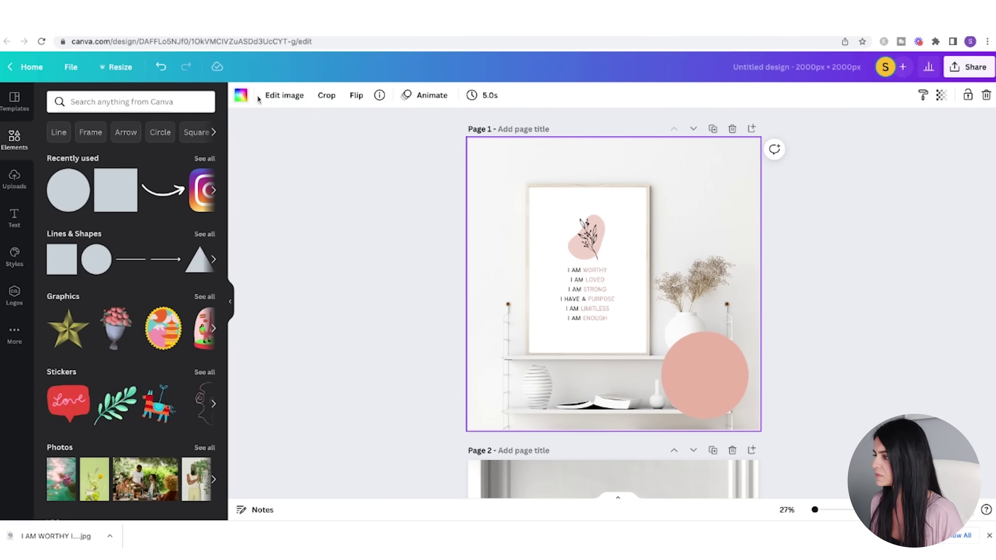
- Add a white Anton DIGITAL DOWNLOAD heading sized to fit over the pink circle
left_click(14, 217)
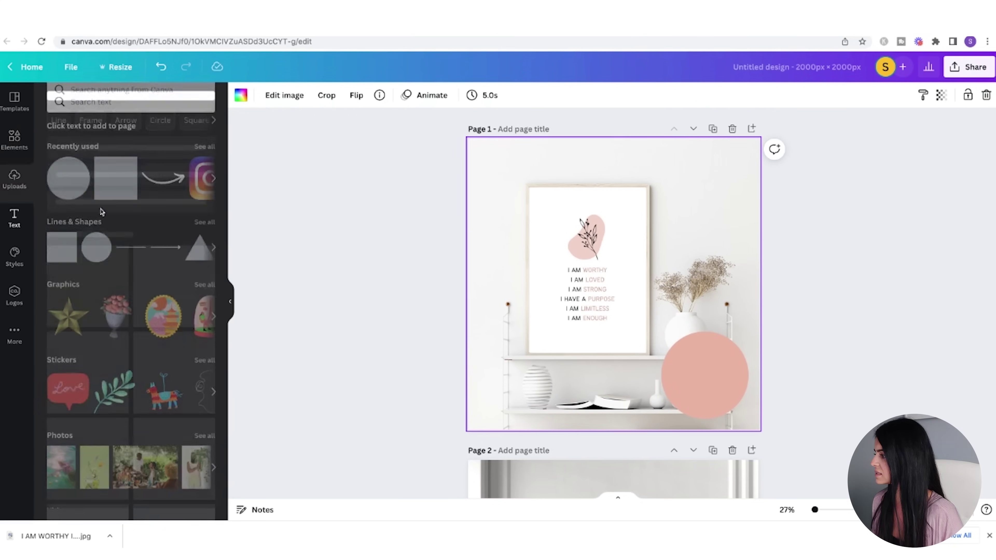
left_click(133, 153)
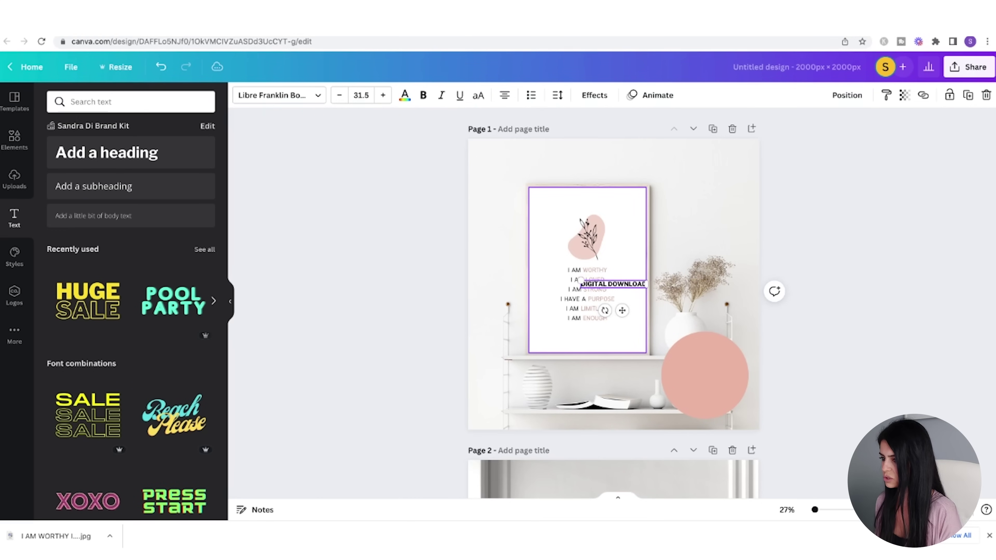
left_click_drag(627, 281, 712, 362)
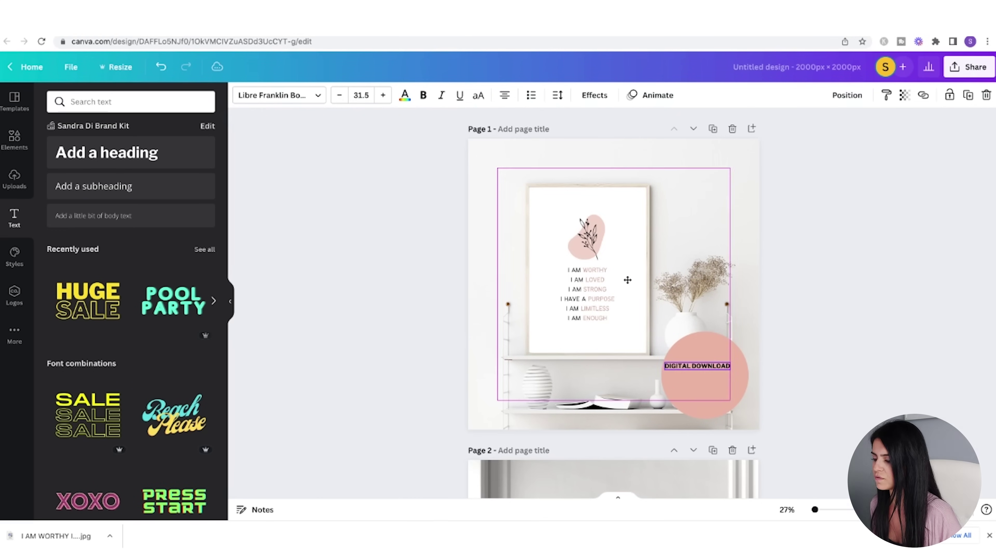
left_click(306, 104)
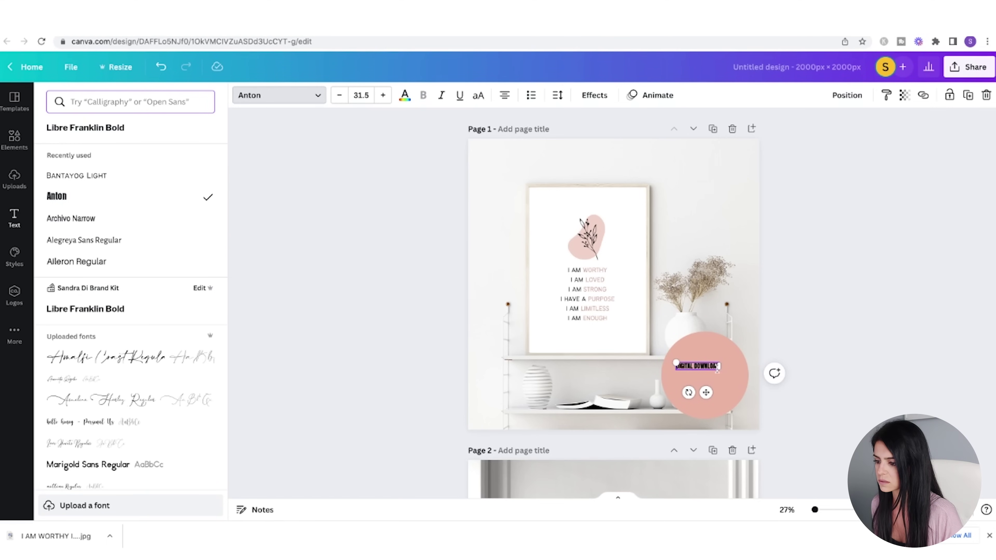
left_click_drag(674, 364, 725, 386)
left_click(405, 95)
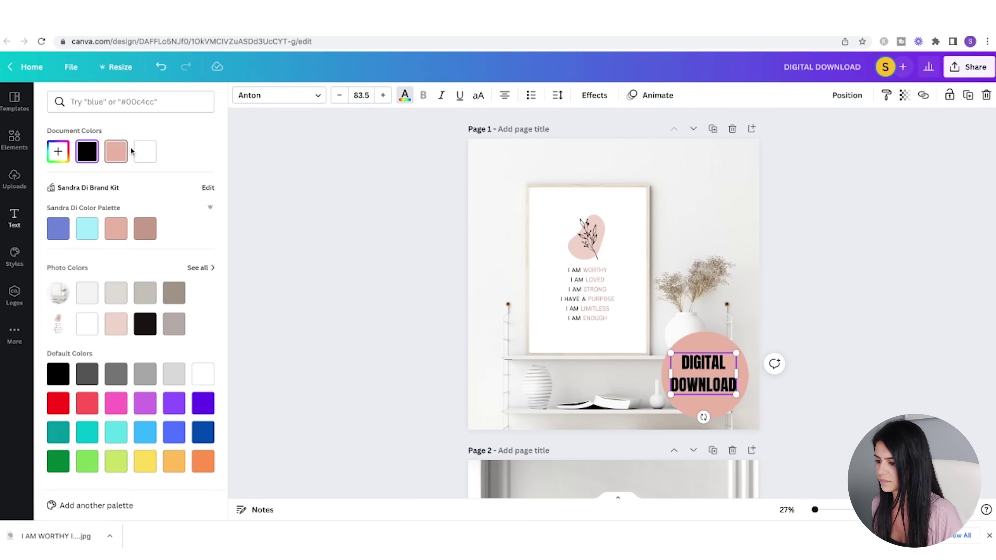
left_click(145, 151)
left_click(859, 99)
left_click(807, 193)
key("super+z")
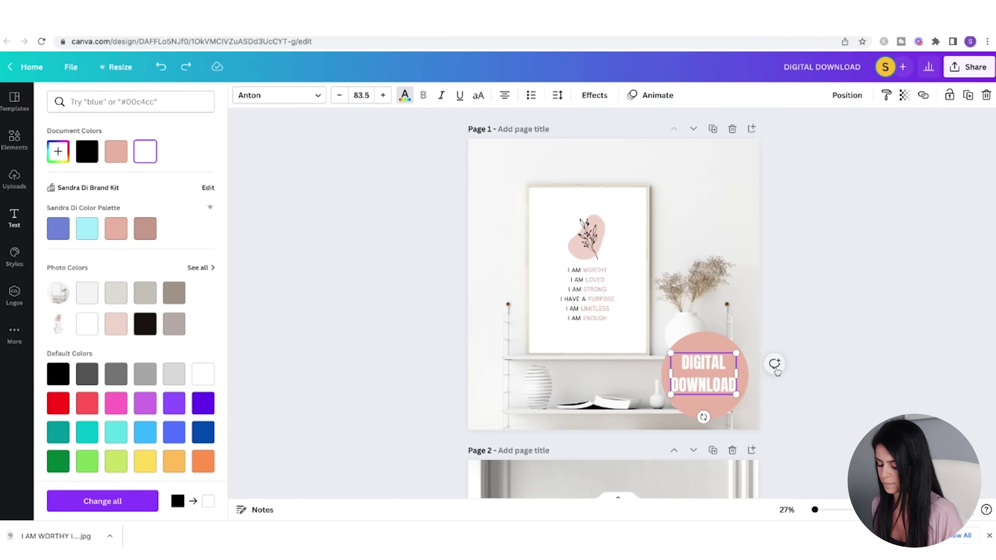
- Paste the circle-and-text DIGITAL DOWNLOAD badge onto pages 2 and 3
scroll(708, 349, "down", 1)
left_click(710, 307, "shift")
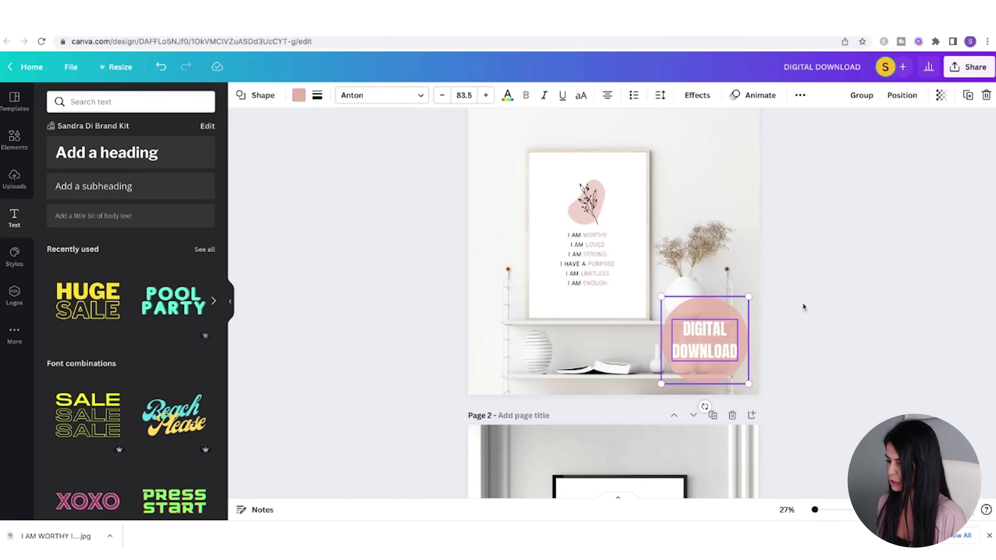
left_click(848, 330)
scroll(848, 330, "down", 10)
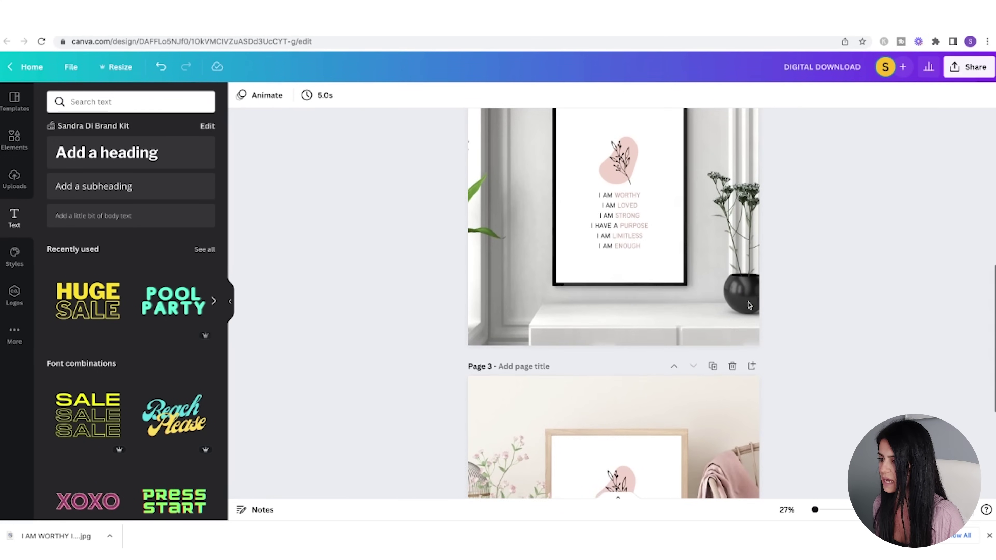
left_click(712, 290)
key("super+v")
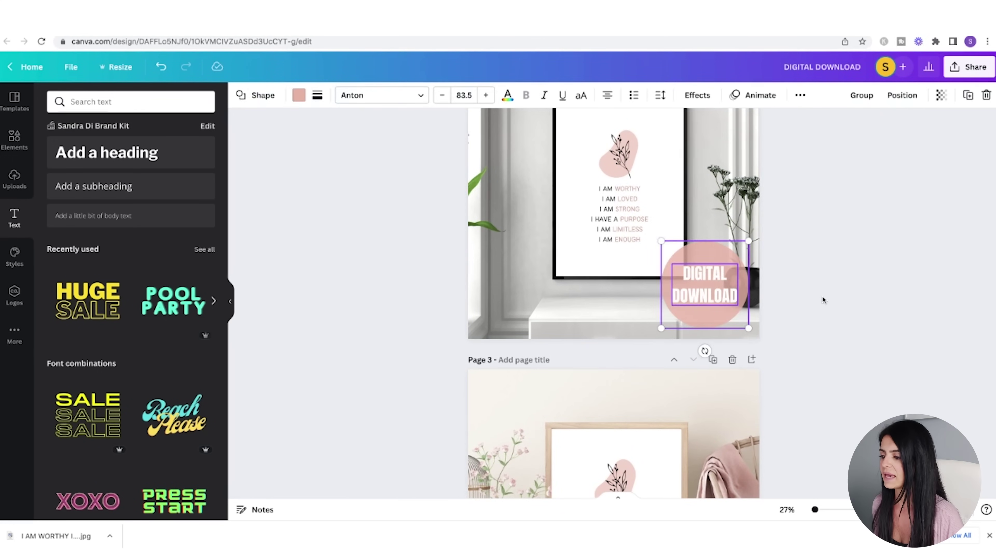
left_click(822, 295)
scroll(822, 295, "down", 5)
key("super+v")
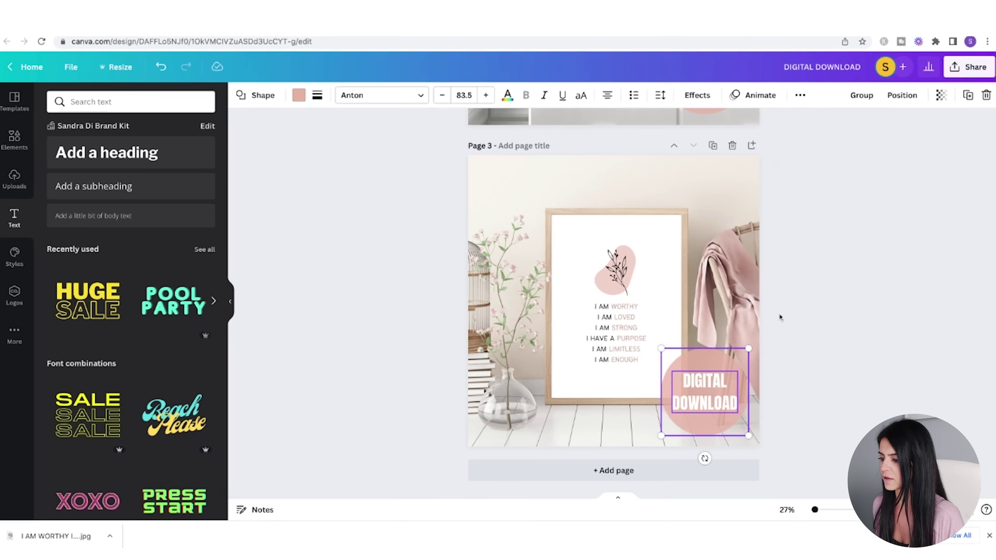
left_click(800, 313)
scroll(801, 314, "up", 10)
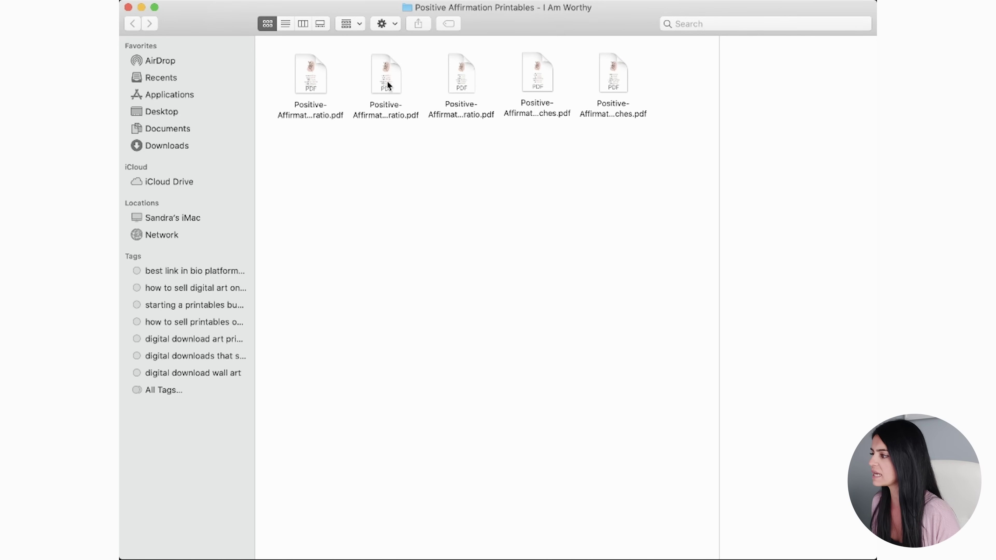
- Preview the 4x5, 3x4, 2x3 and 5x7 printable PDFs, then clear the selection
left_click(312, 83)
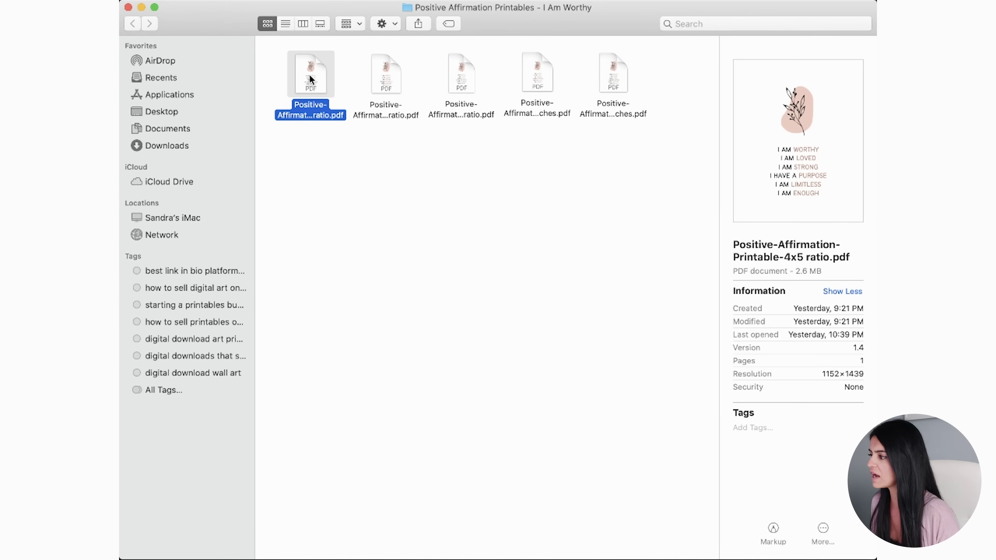
left_click(390, 84)
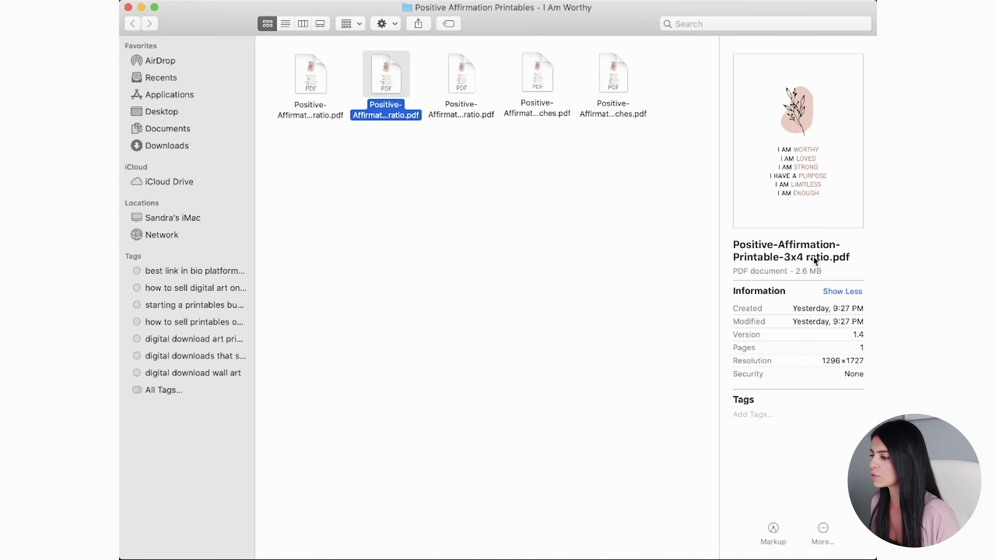
left_click(463, 82)
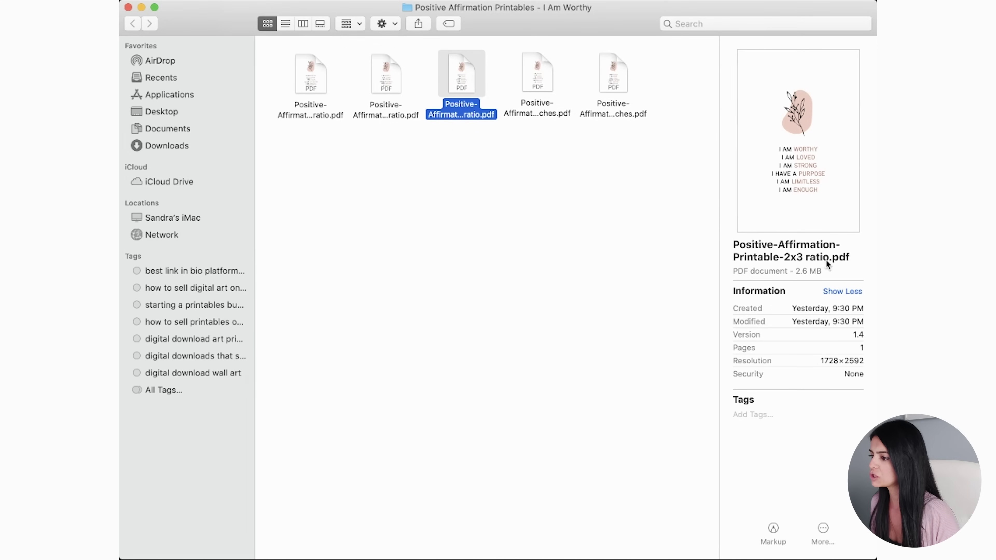
left_click(539, 81)
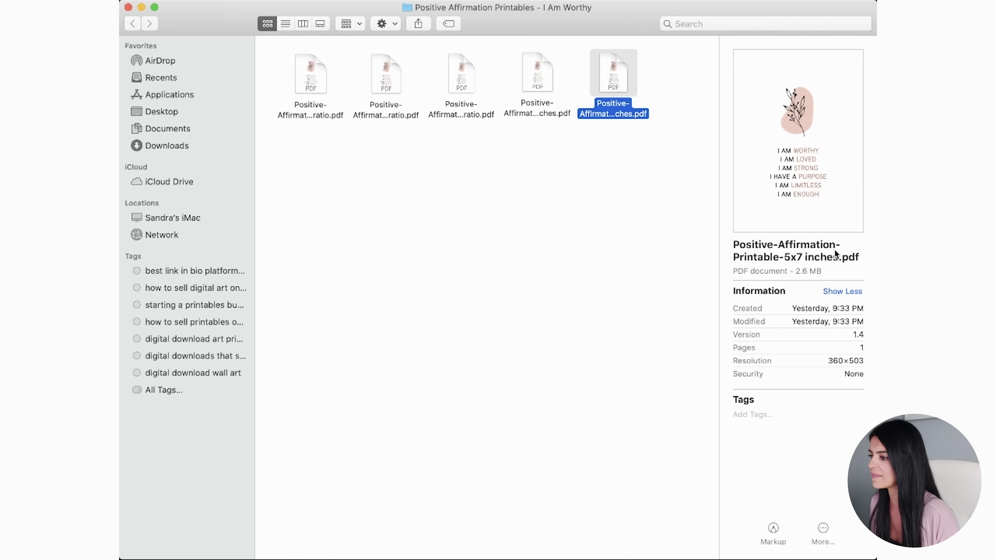
left_click(554, 214)
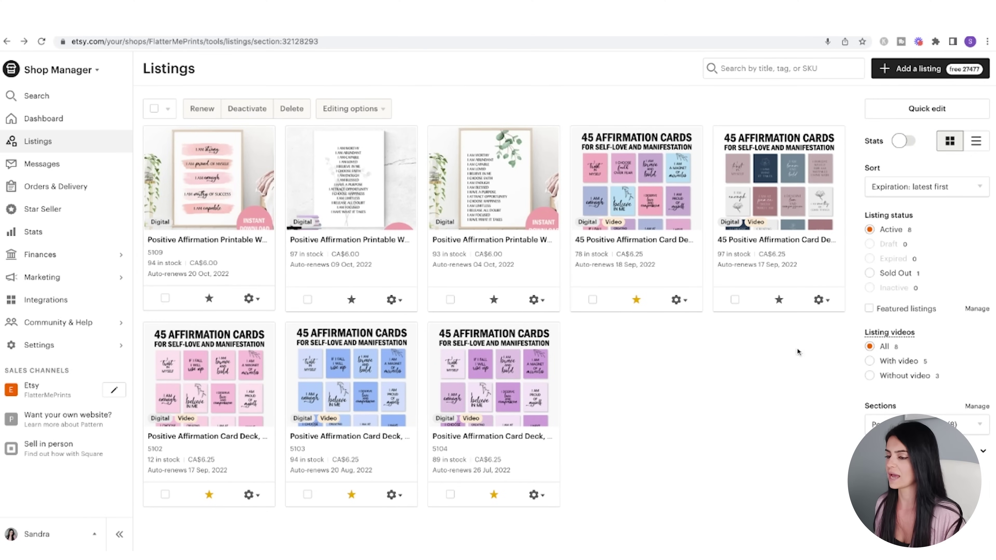
- Start a new Etsy listing and upload three mockups plus the size chart as photos
left_click(930, 72)
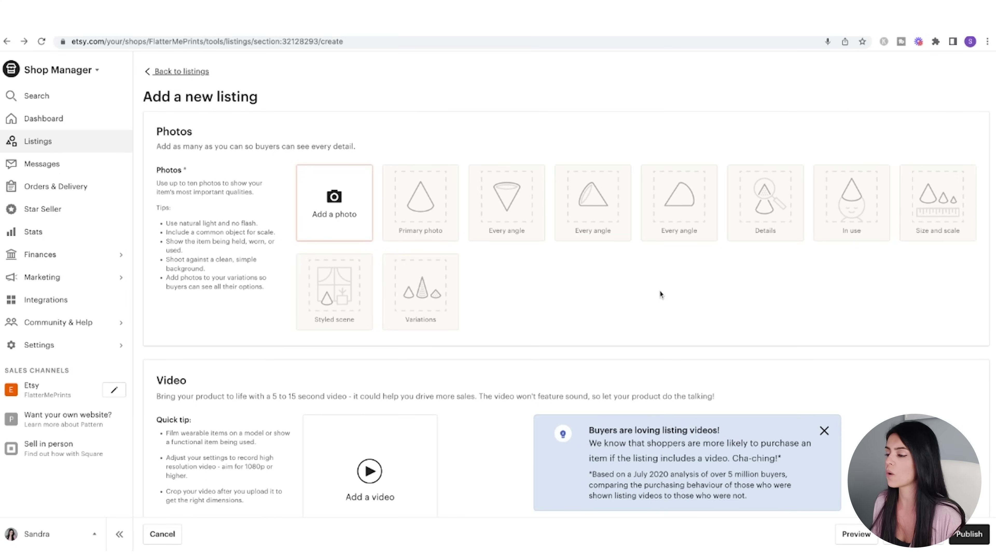
left_click(347, 203)
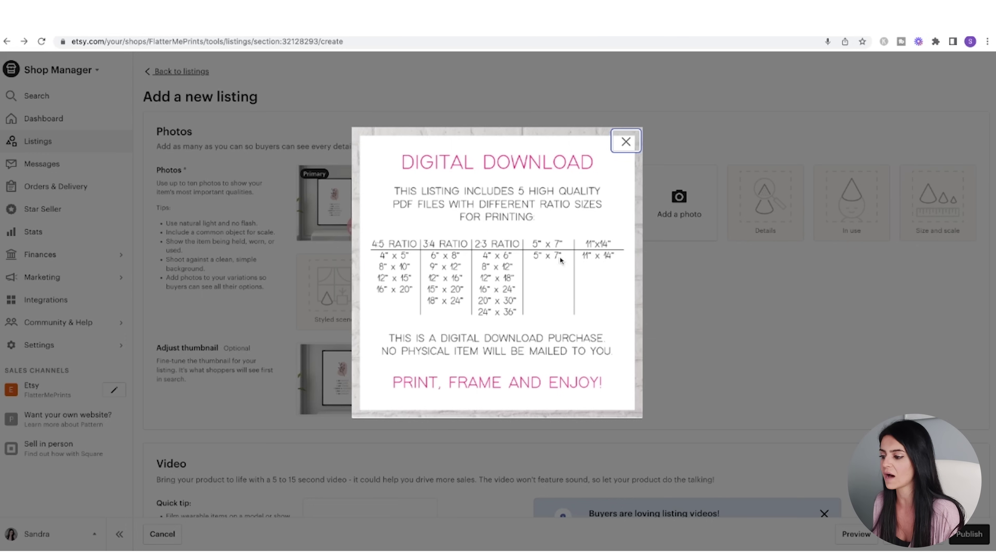
left_click(621, 150)
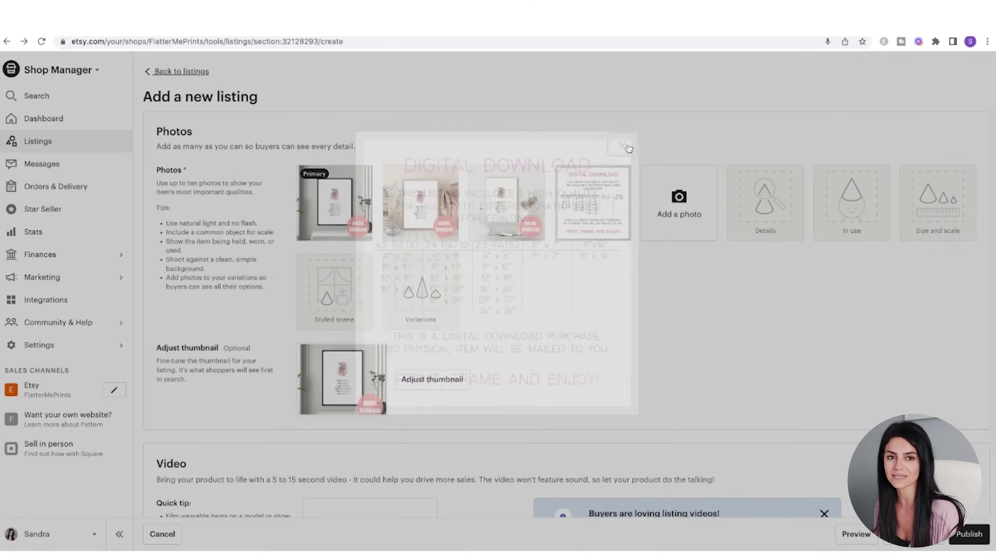
scroll(612, 321, "down", 5)
- Scroll past the Video section down to the Listing Details title field
scroll(612, 321, "down", 2)
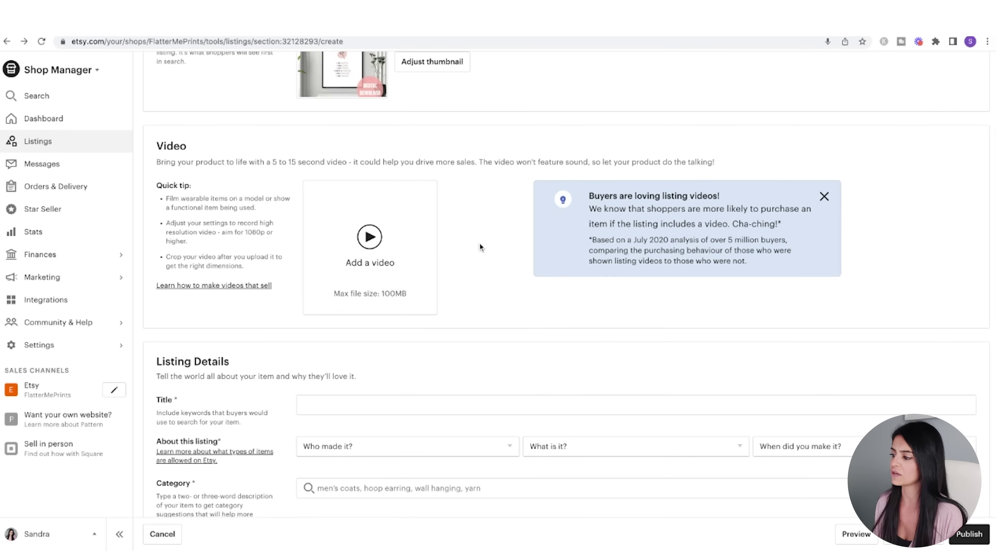
scroll(473, 247, "down", 1)
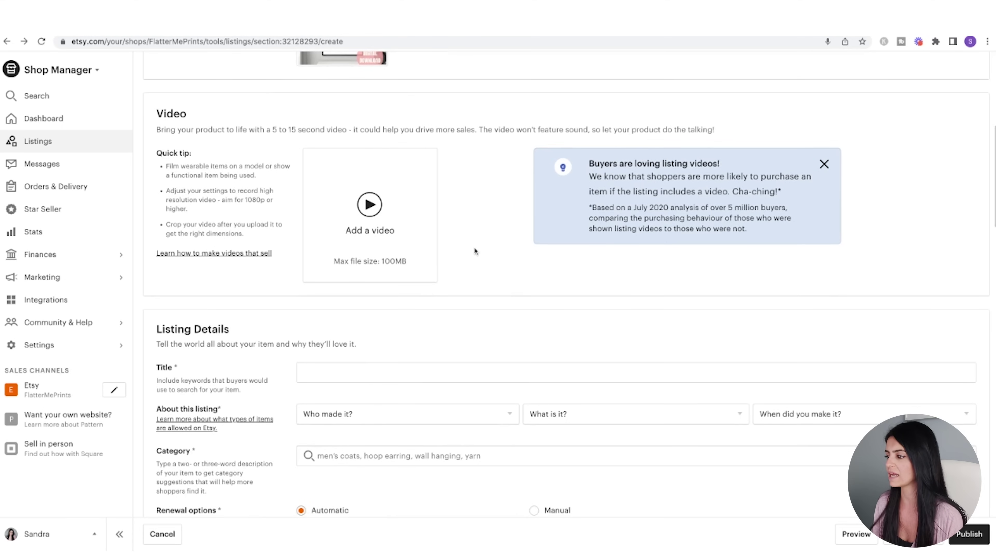
scroll(413, 257, "down", 3)
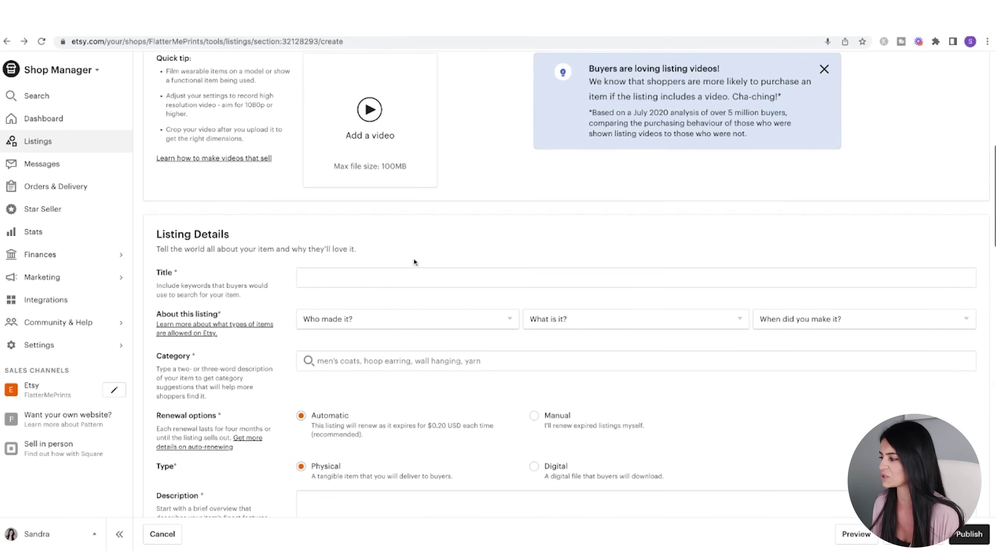
left_click(359, 277)
scroll(358, 278, "up", 1)
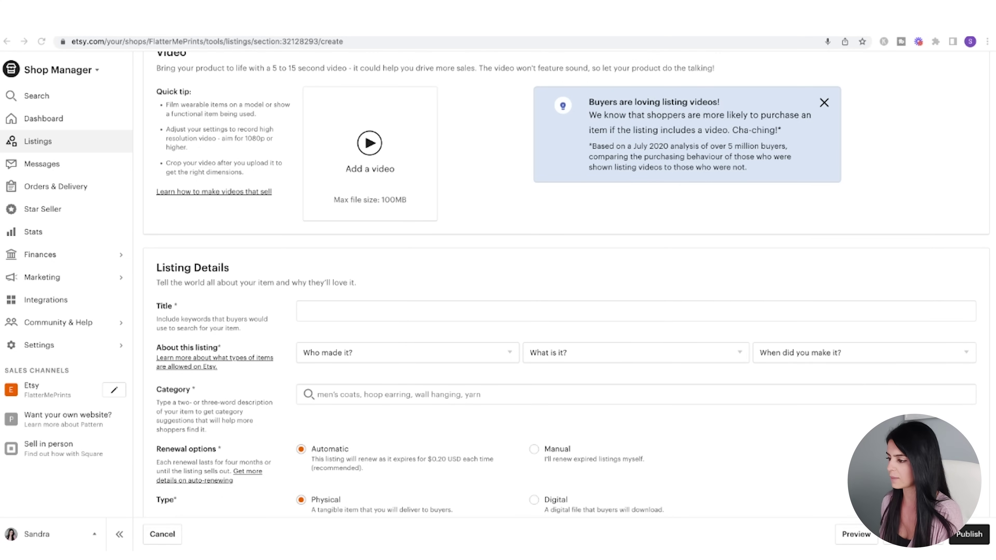
- Paste the prepared I Am Enough affirmation wall art title into the Title field
left_click(368, 308)
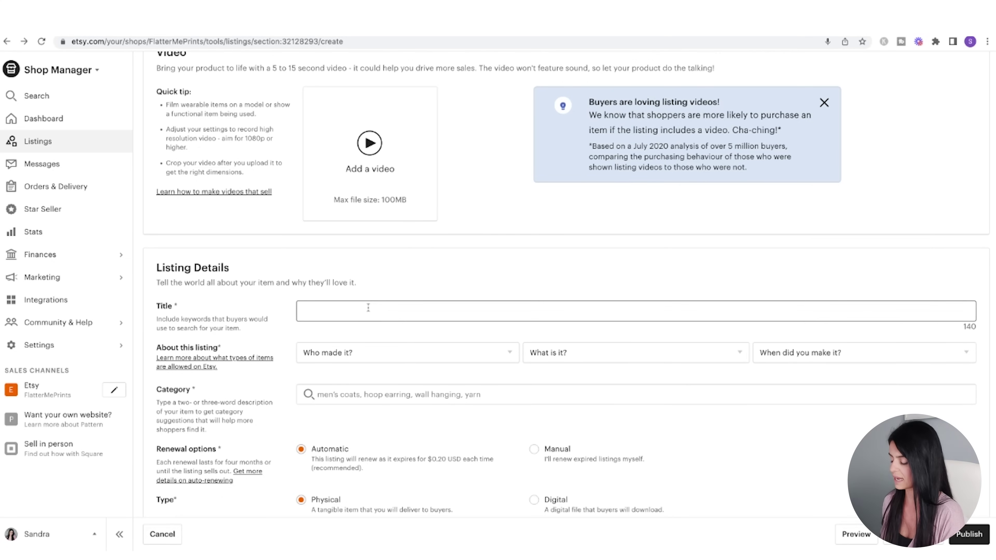
type("I Am Enough Self-Love Positive Affirmation Printable Wall Art | Botanical Printable Mindfulness Gift for Positive Energy and Self-Care")
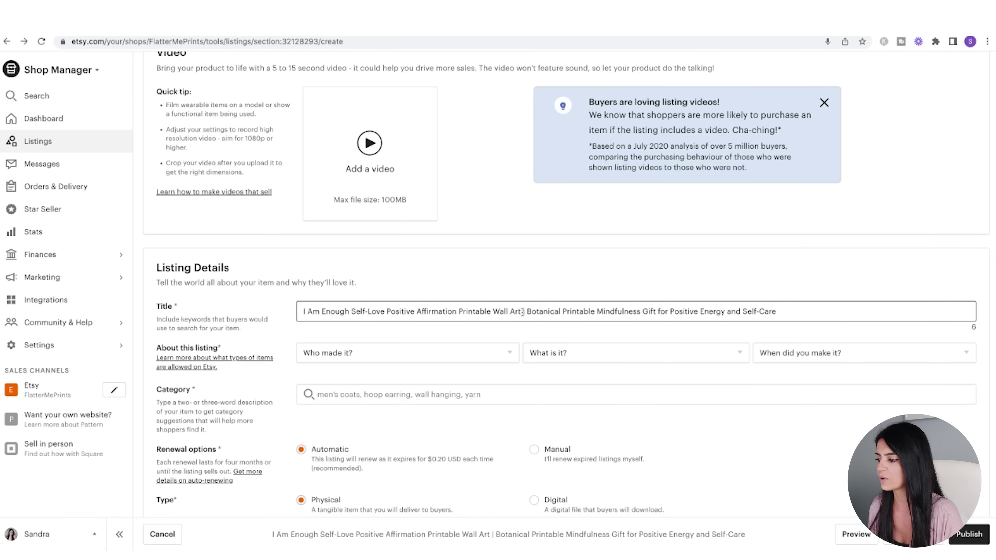
key("ctrl+shift+Left")
key("ctrl+shift+Left")
key("ctrl+shift+Left")
key("ctrl+shift+Left")
key("ctrl+shift+Left")
key("ctrl+shift+Left")
key("ctrl+shift+Left")
key("ctrl+shift+Left")
key("ctrl+shift+Left")
key("ctrl+shift+Left")
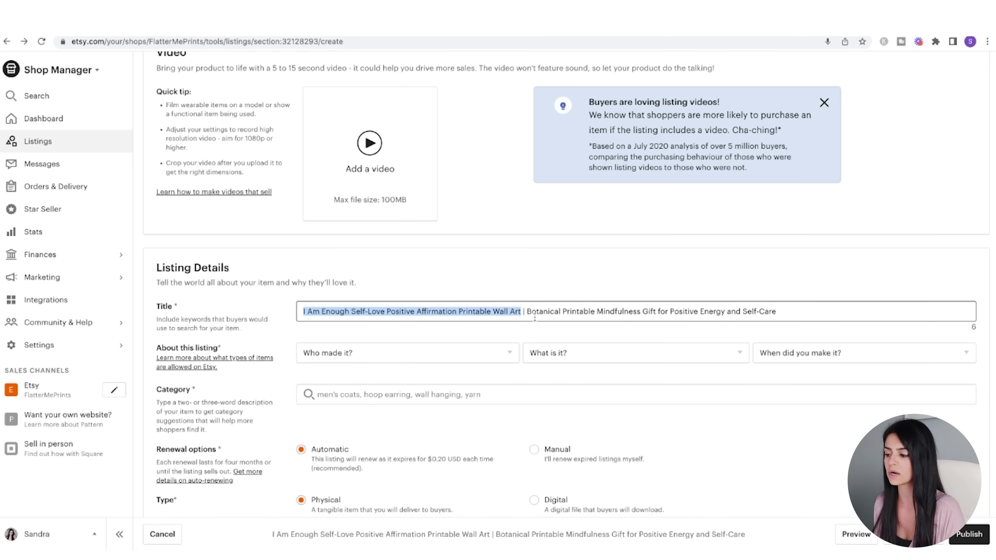
left_click(605, 312)
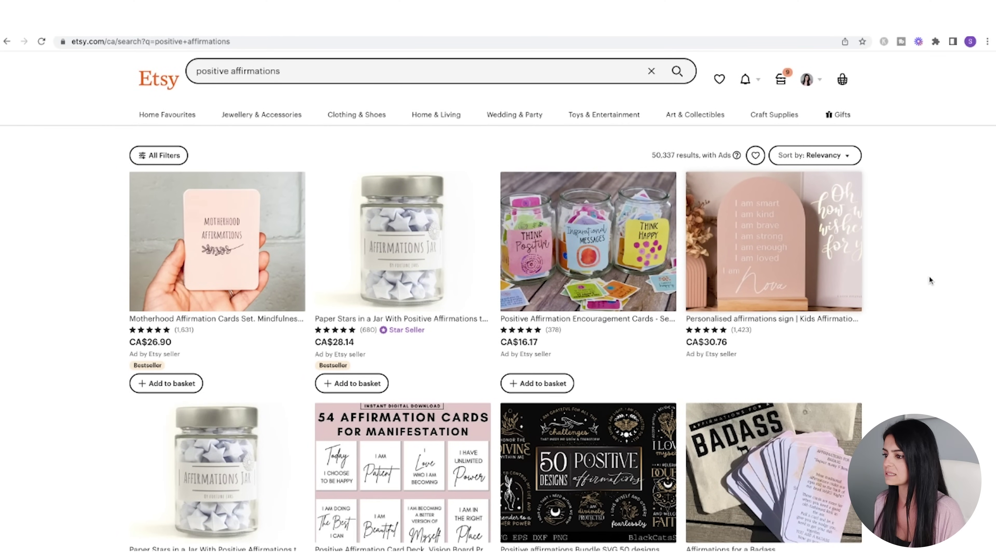
- Scroll through the Etsy search results for positive affirmations
scroll(929, 276, "down", 6)
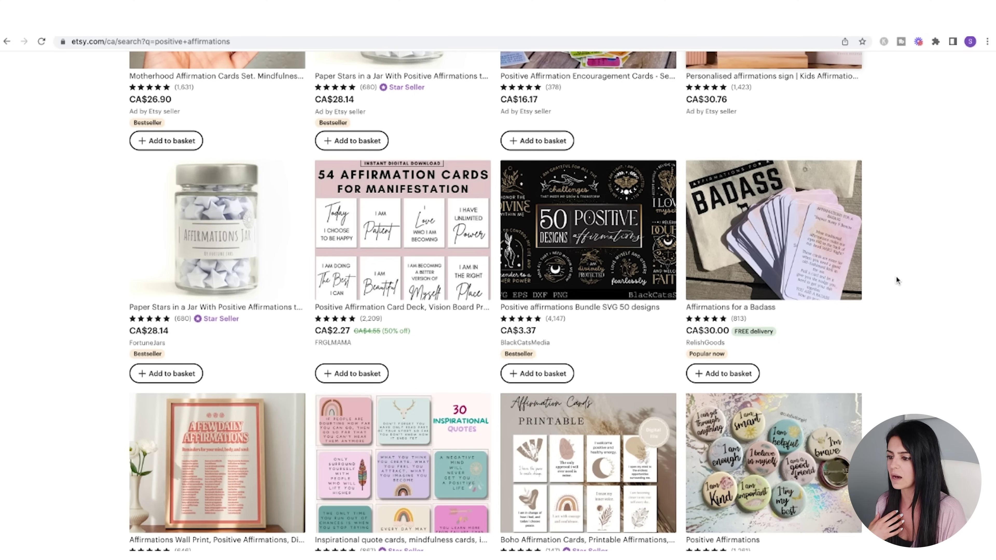
scroll(866, 322, "down", 3)
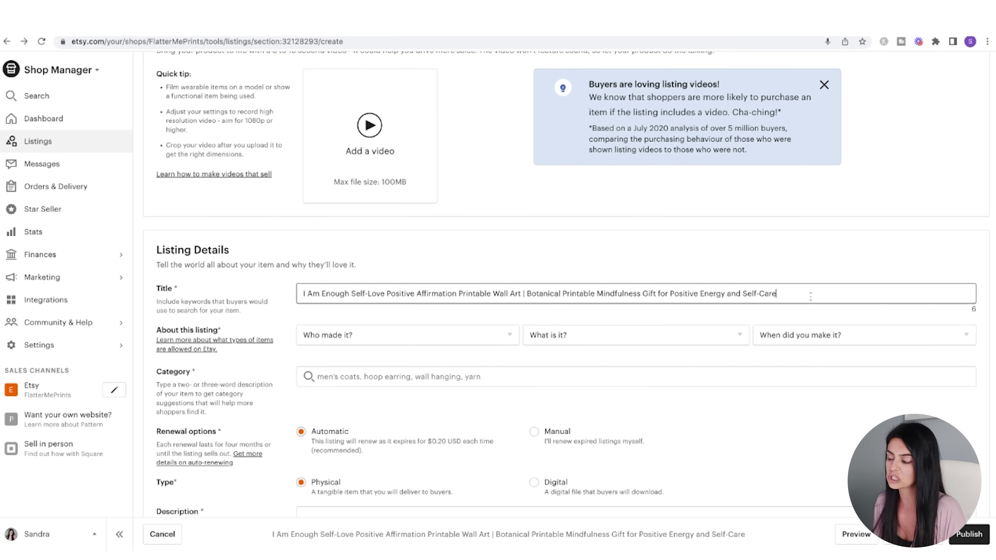
- Record the item as made by I did, A finished product, made 2020 - 2022
scroll(823, 306, "down", 1)
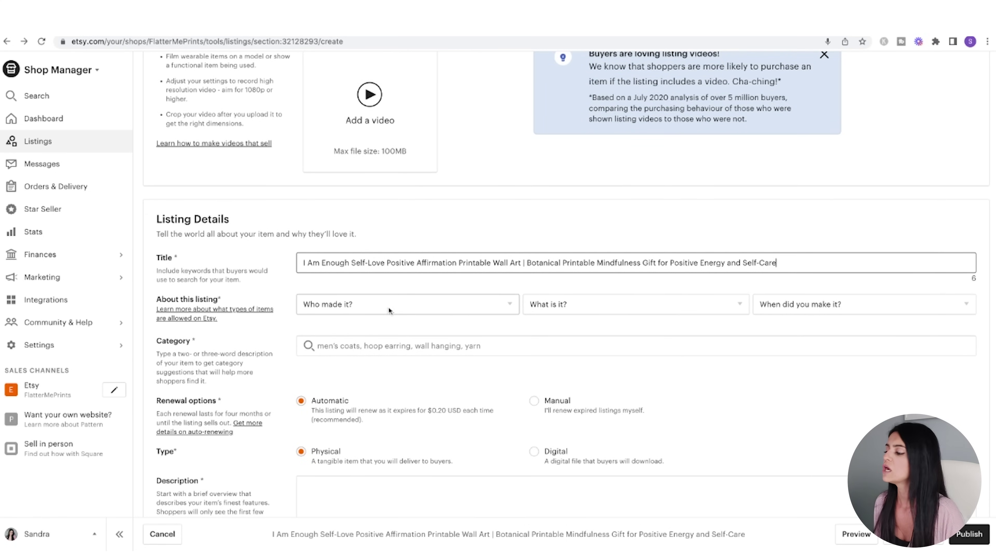
left_click(425, 305)
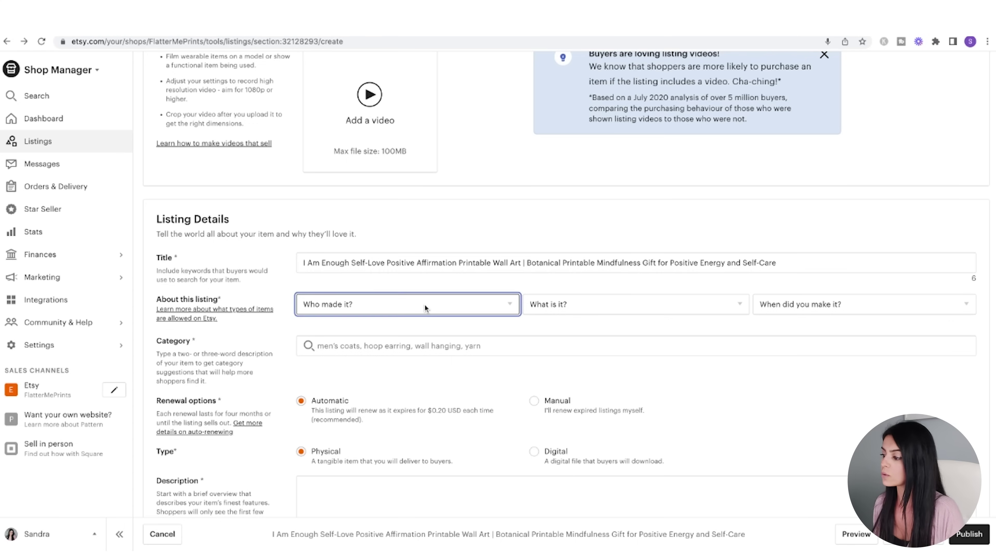
left_click(423, 309)
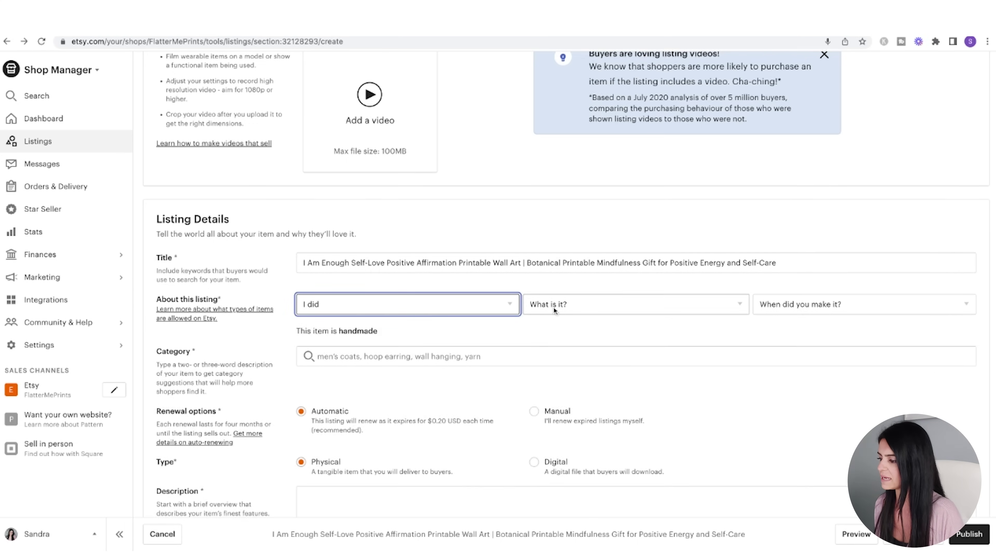
scroll(553, 306, "down", 1)
left_click(690, 274)
left_click(694, 292)
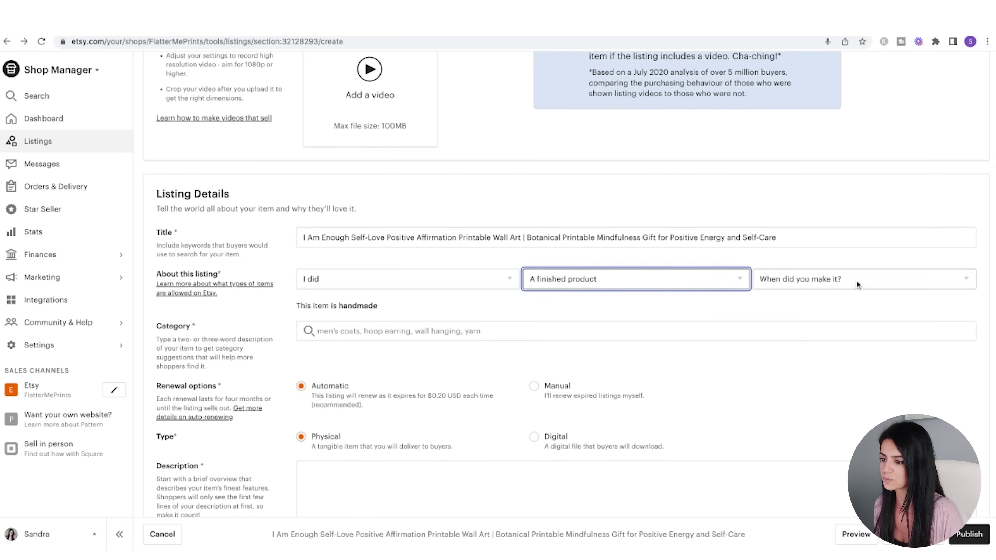
left_click(857, 280)
left_click(856, 292)
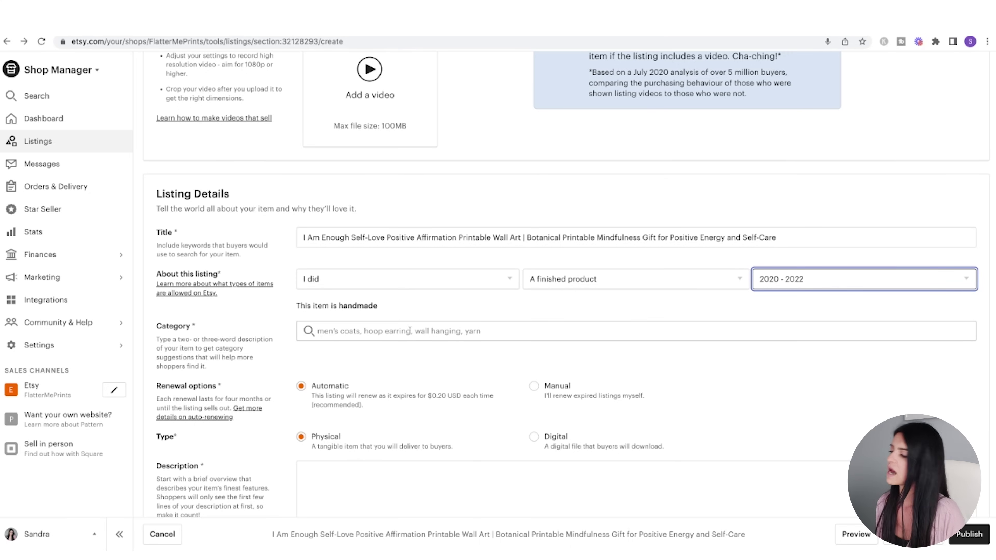
- Set the listing category to Digital Prints
left_click(409, 331)
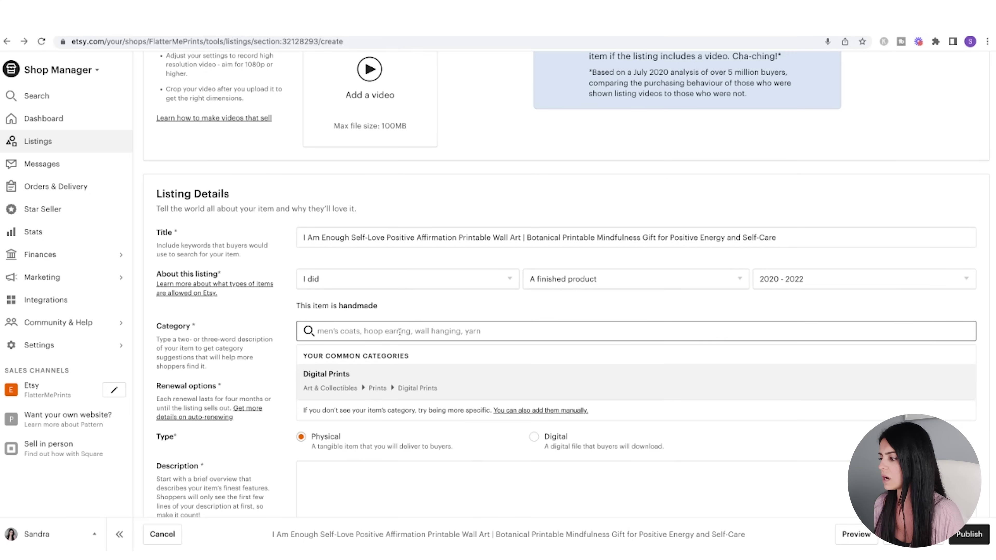
left_click(340, 373)
scroll(478, 346, "down", 3)
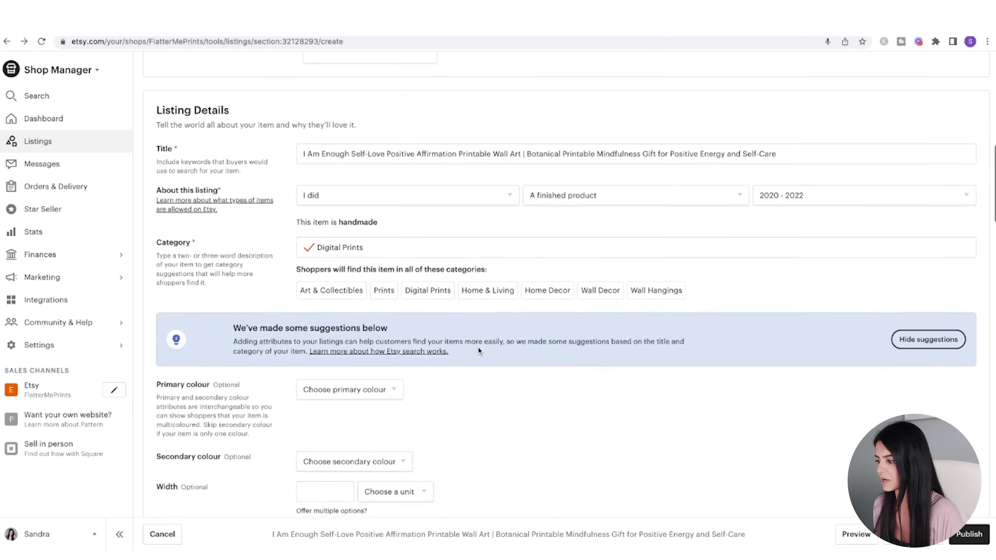
scroll(478, 350, "down", 2)
left_click(390, 246)
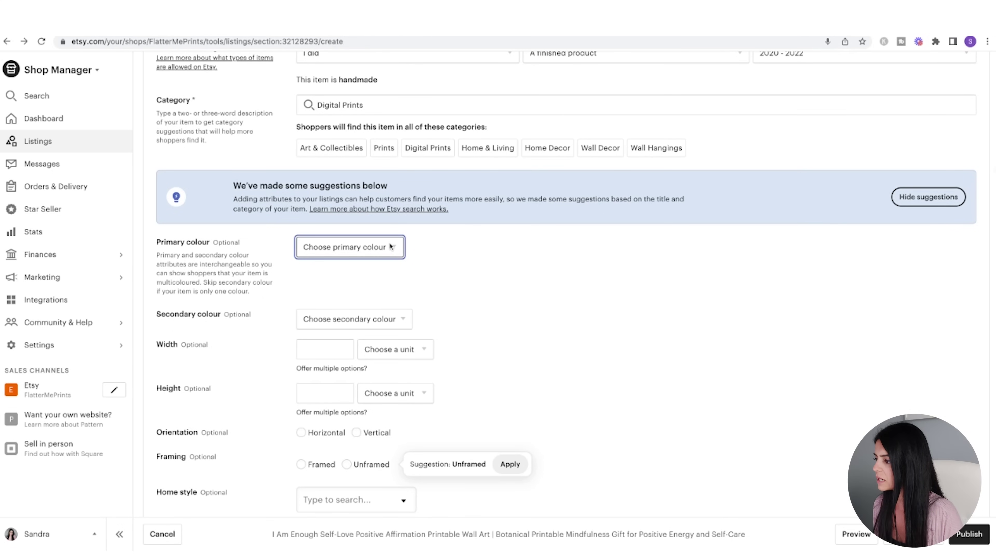
- Set the primary colour to Pink and the secondary colour to Black
key("p")
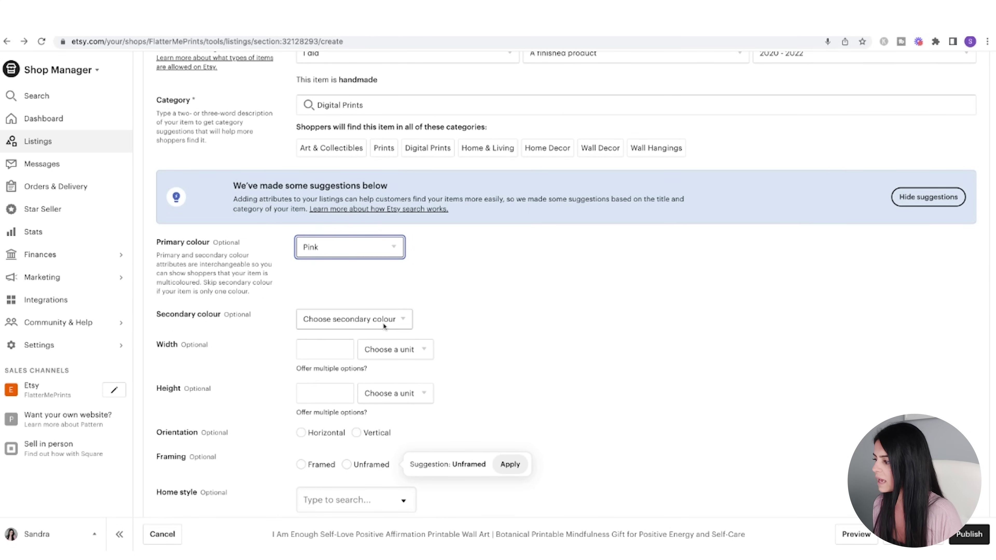
left_click(384, 321)
key("b")
left_click(547, 366)
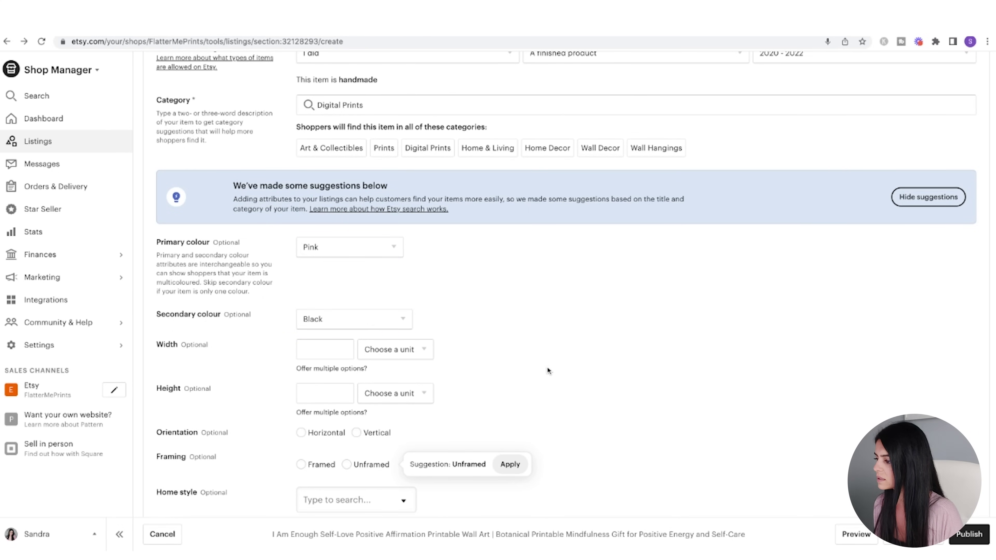
- Set orientation to Vertical, framing to Unframed, and home style to Contemporary
scroll(547, 366, "down", 4)
left_click(374, 254)
left_click(357, 286)
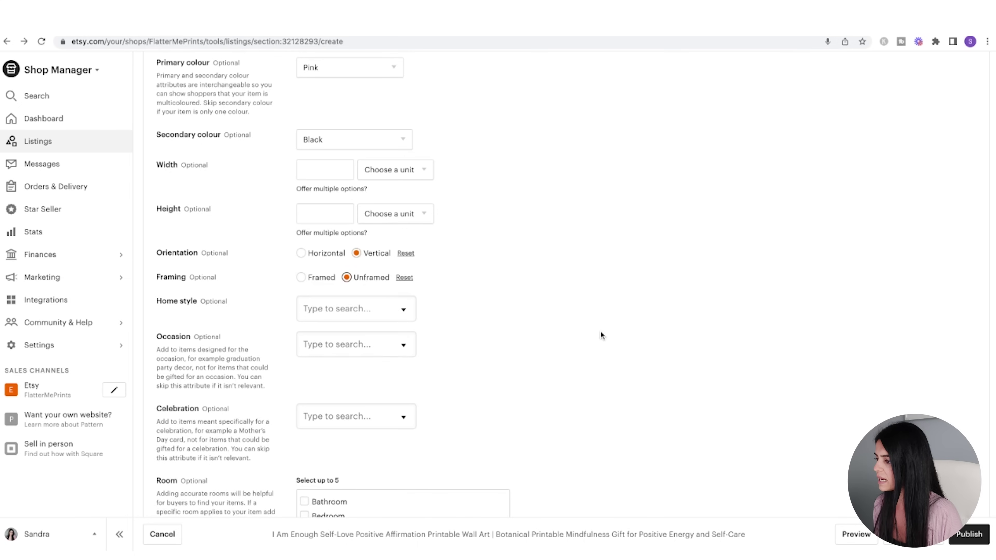
scroll(600, 331, "down", 3)
left_click(353, 159)
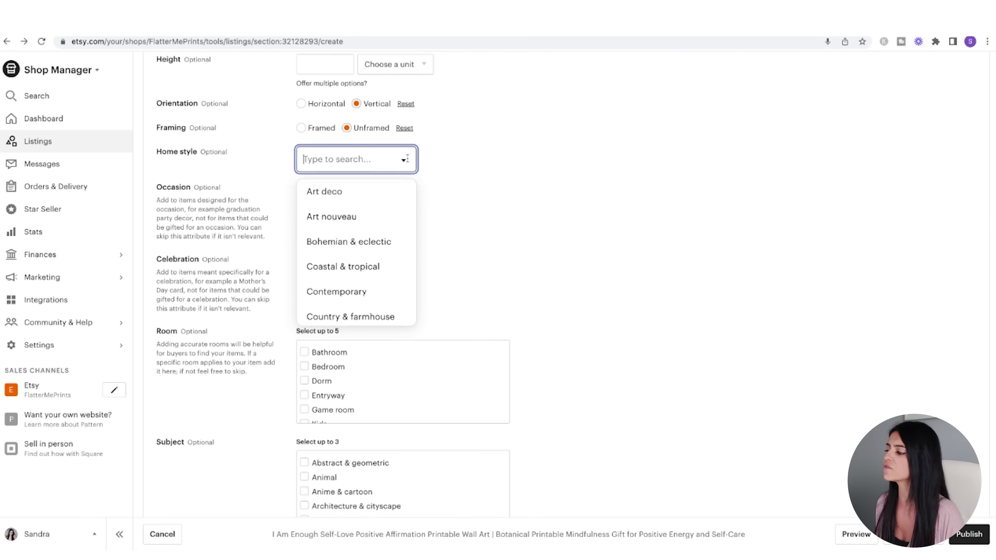
scroll(362, 267, "down", 1)
left_click(344, 271)
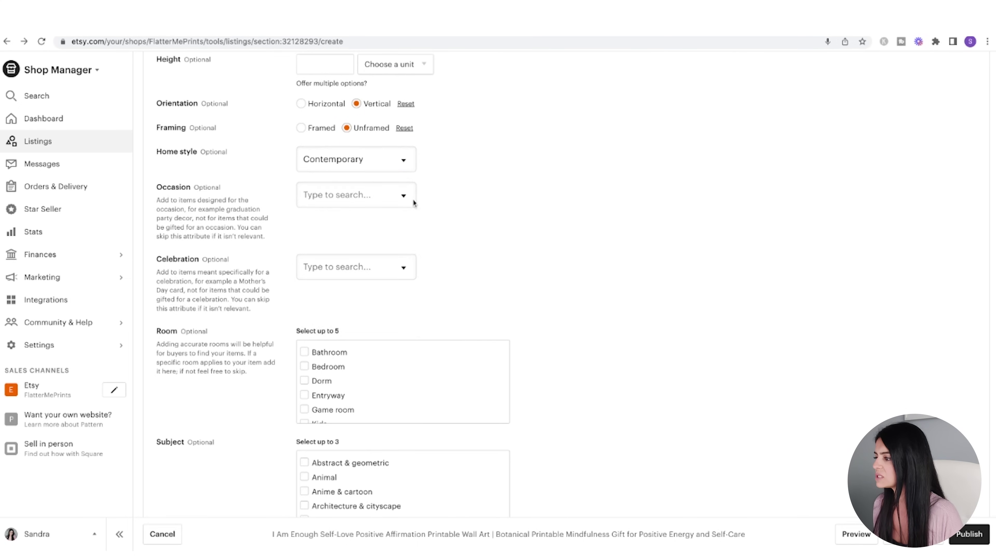
- Select the rooms Bedroom, Dorm, Bathroom, Office and Living room
scroll(545, 270, "down", 1)
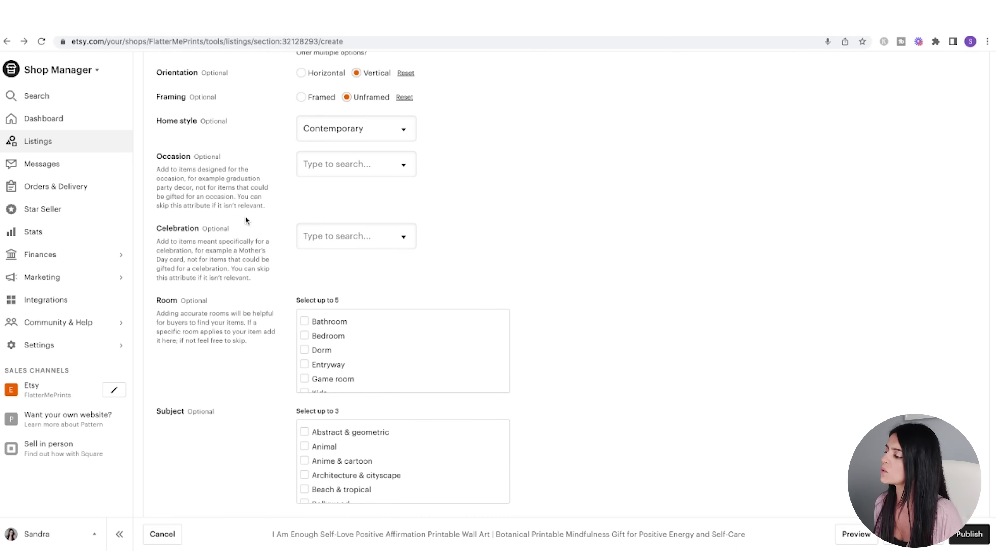
scroll(570, 248, "down", 1)
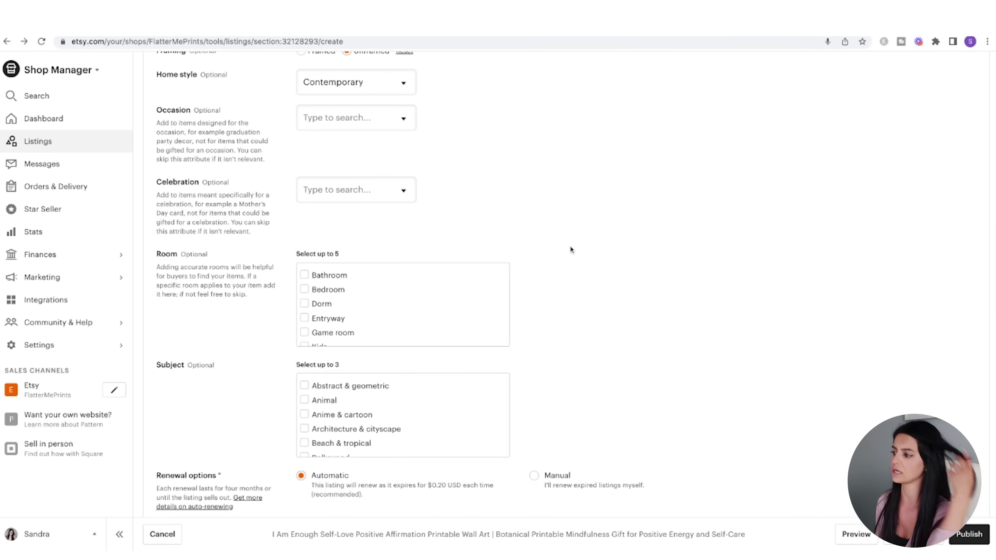
scroll(335, 209, "down", 1)
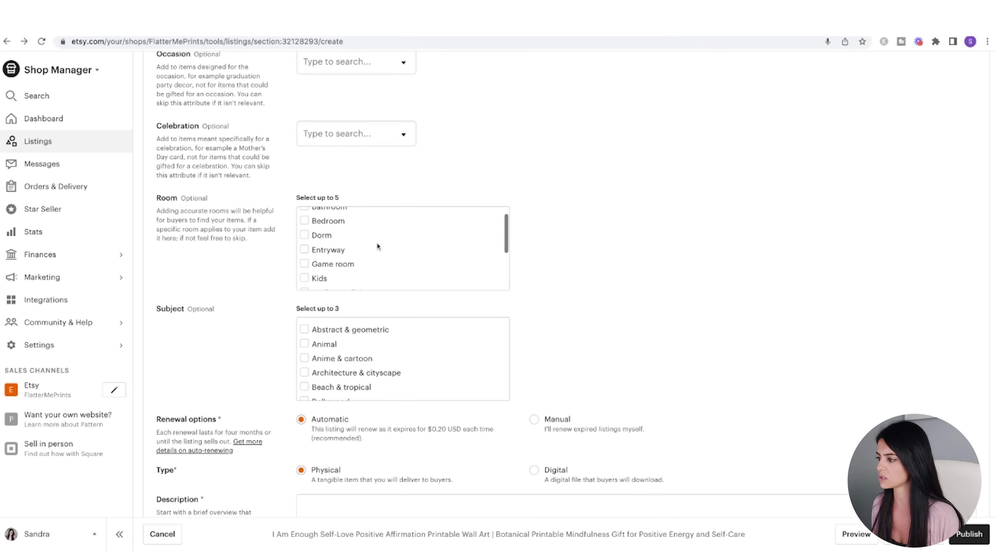
scroll(376, 243, "up", 1)
left_click(305, 233)
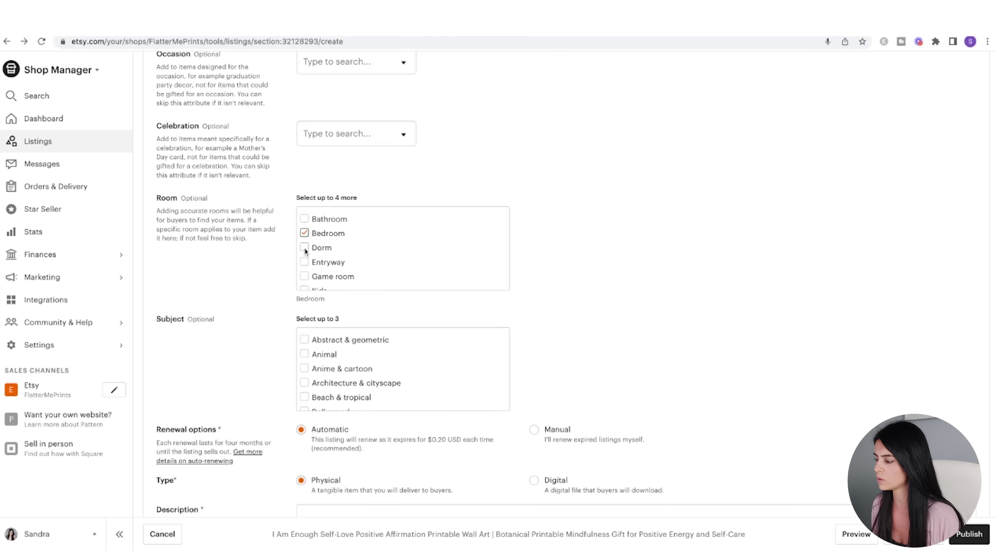
left_click(304, 247)
left_click(304, 219)
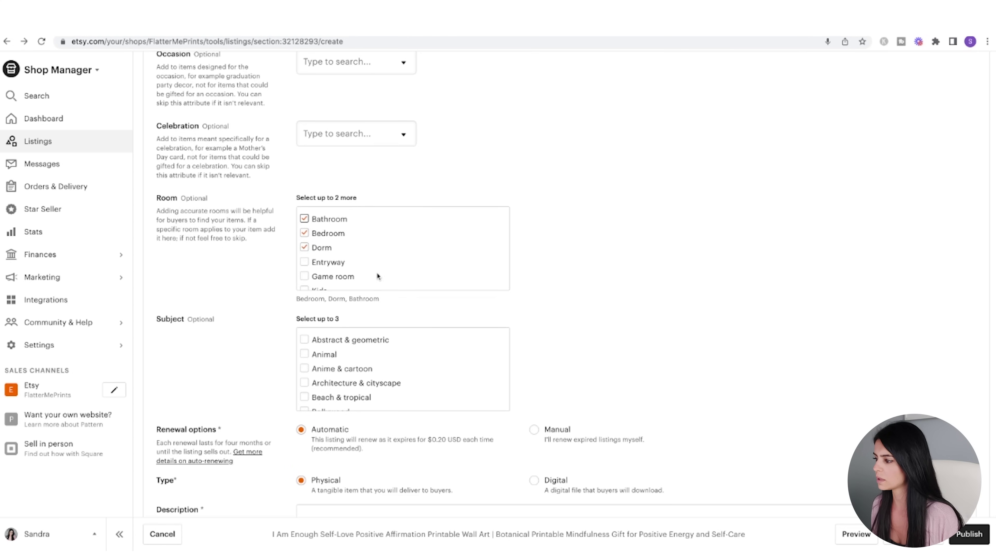
scroll(376, 271, "down", 1)
scroll(376, 272, "down", 3)
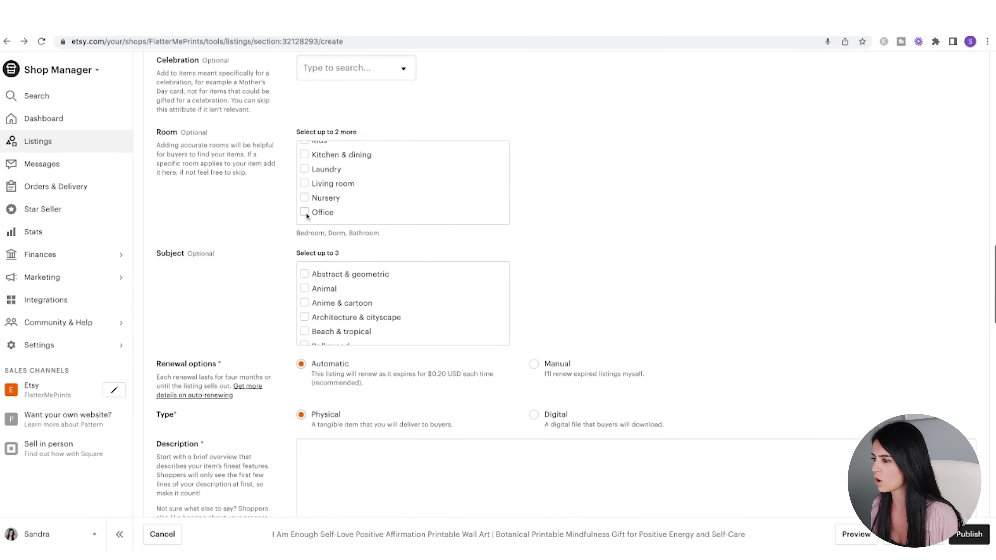
left_click(305, 212)
scroll(408, 184, "up", 2)
scroll(407, 184, "down", 1)
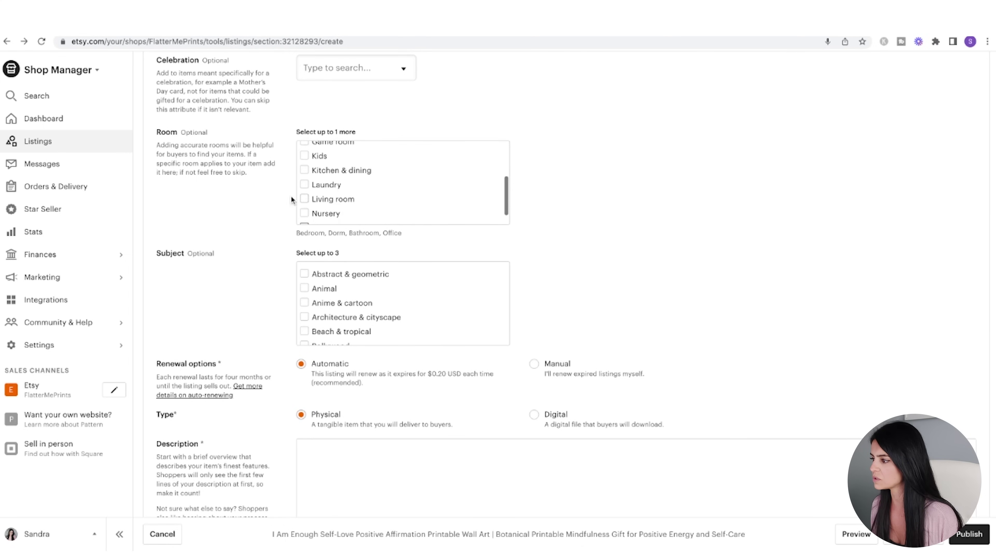
left_click(302, 199)
- Pick subjects Inspirational saying, Love & friendship, Phrase & saying, and set the type to Digital
scroll(575, 238, "down", 2)
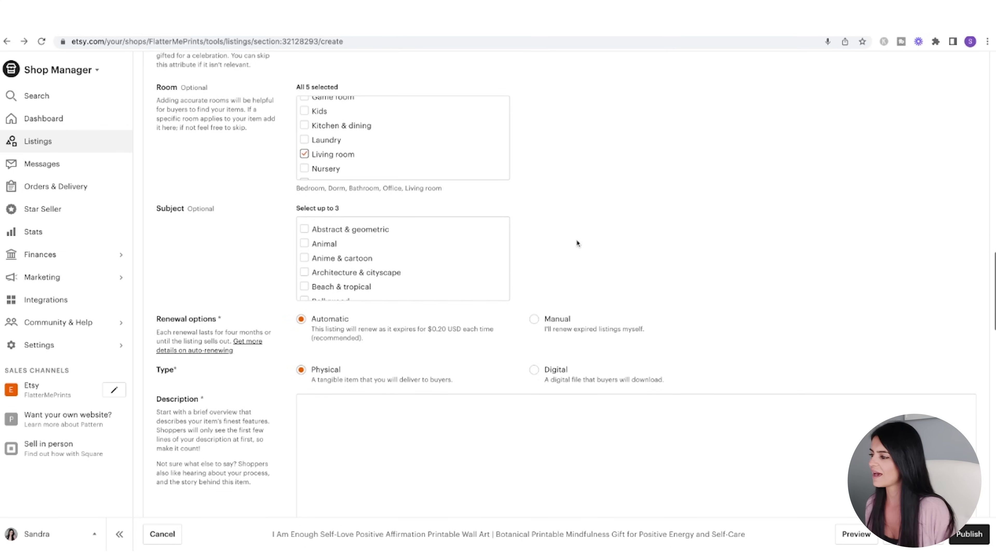
scroll(344, 255, "down", 3)
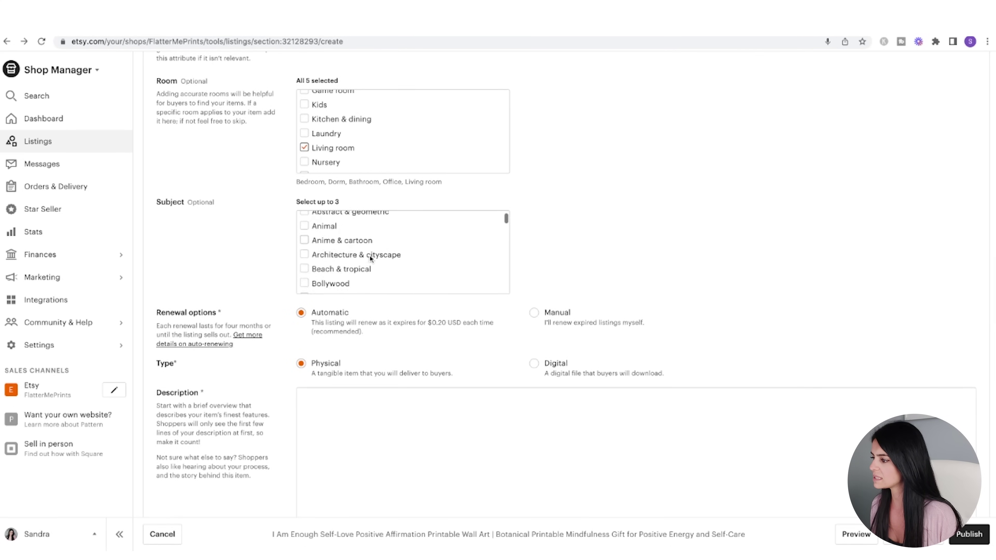
scroll(370, 256, "down", 4)
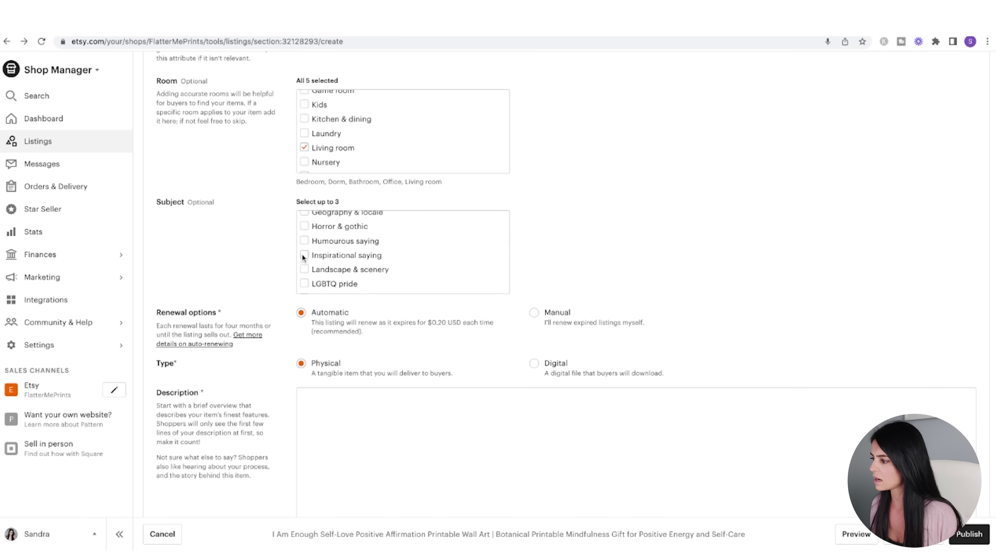
left_click(304, 255)
scroll(384, 262, "down", 2)
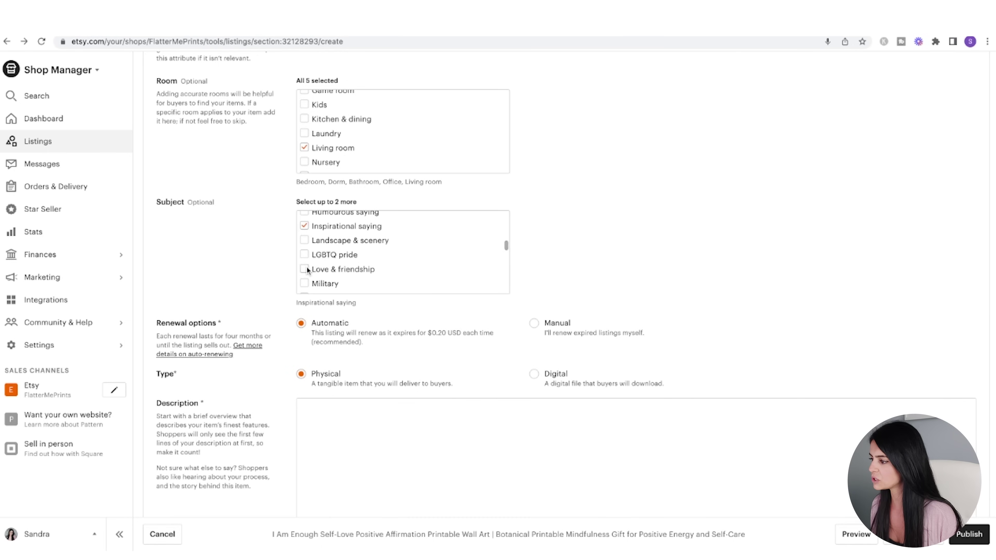
left_click(367, 269)
scroll(367, 268, "down", 1)
scroll(366, 269, "down", 4)
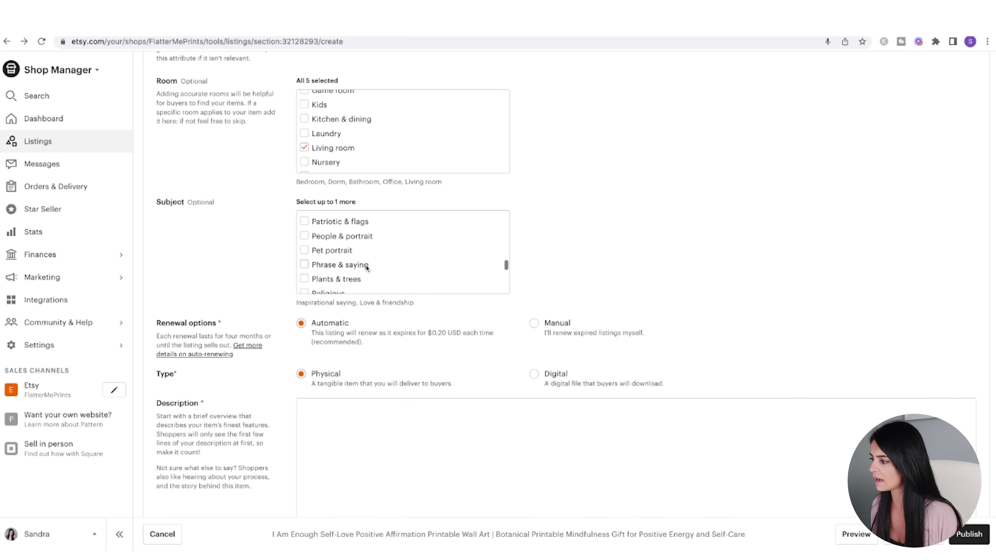
left_click(306, 265)
scroll(639, 284, "down", 2)
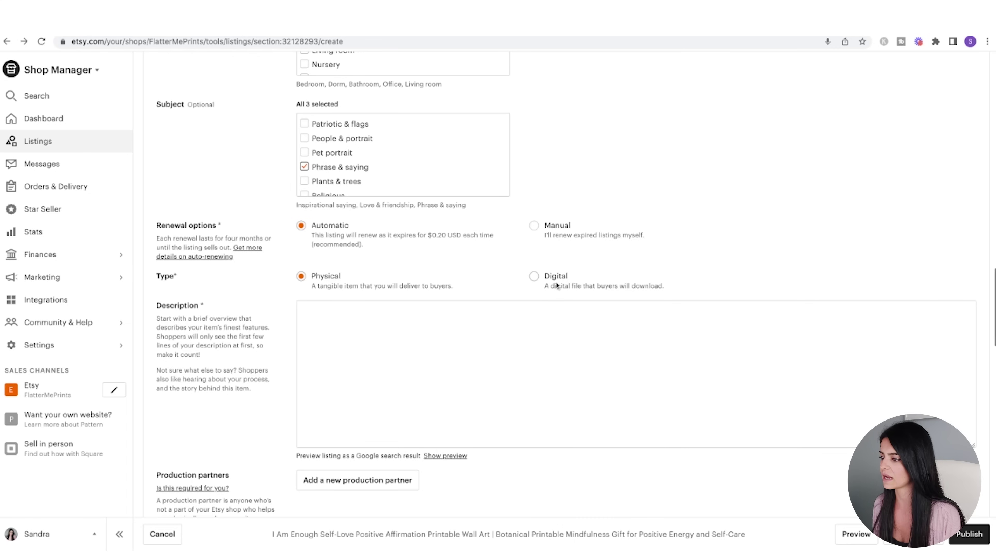
left_click(534, 276)
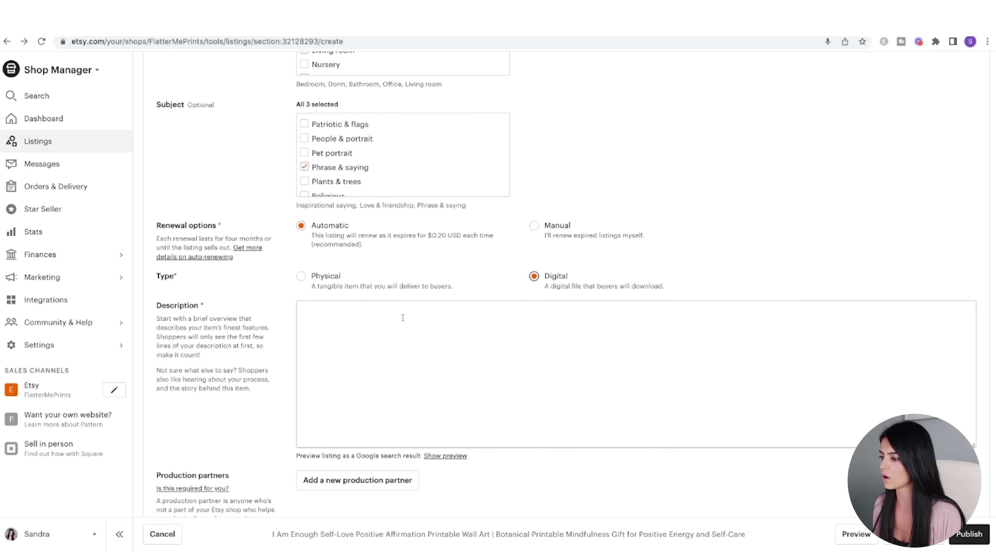
- Paste the prepared listing description and delete part of its opening sentence
scroll(402, 318, "down", 1)
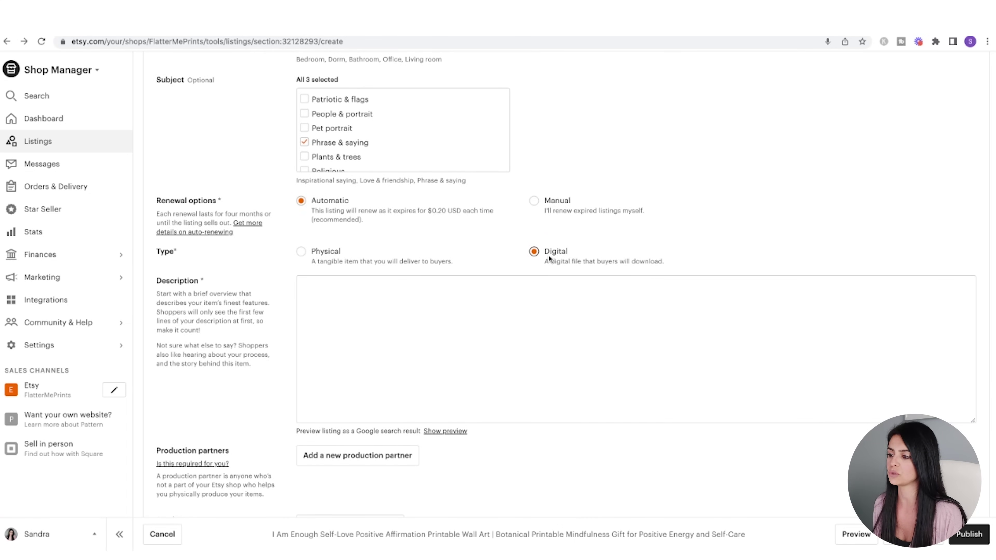
left_click(378, 294)
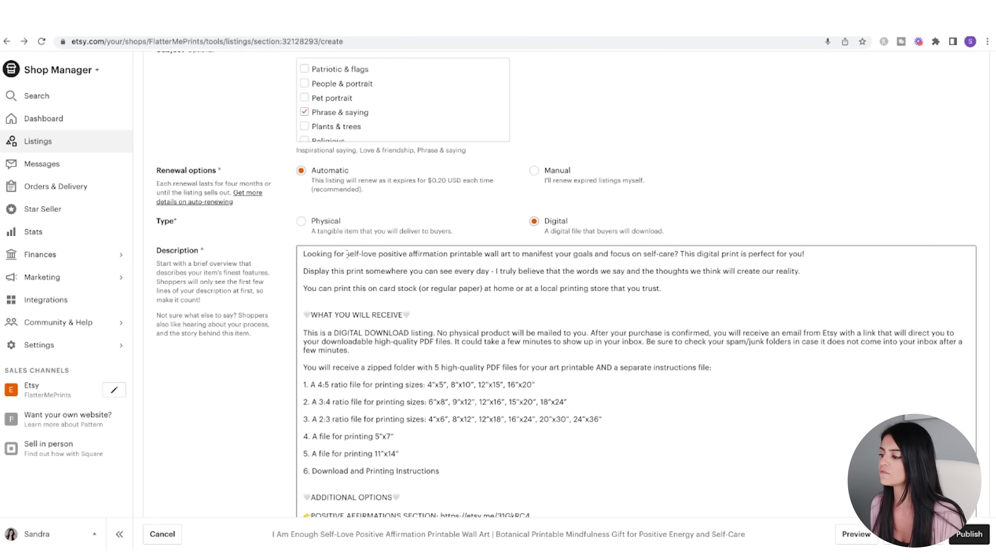
left_click_drag(347, 254, 684, 254)
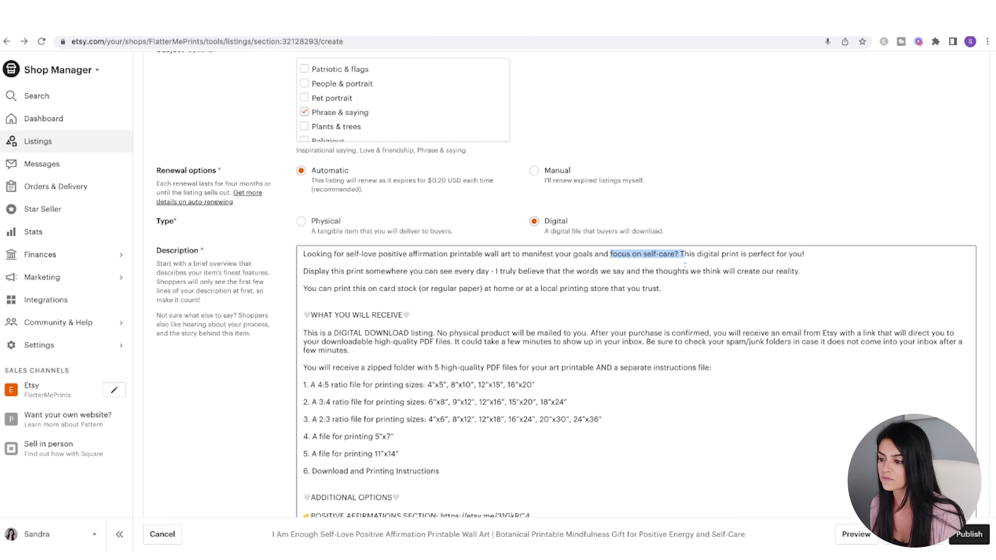
left_click(807, 258)
- Remove the additional options links from the description and pick the Positive Affirmations section
scroll(704, 275, "down", 1)
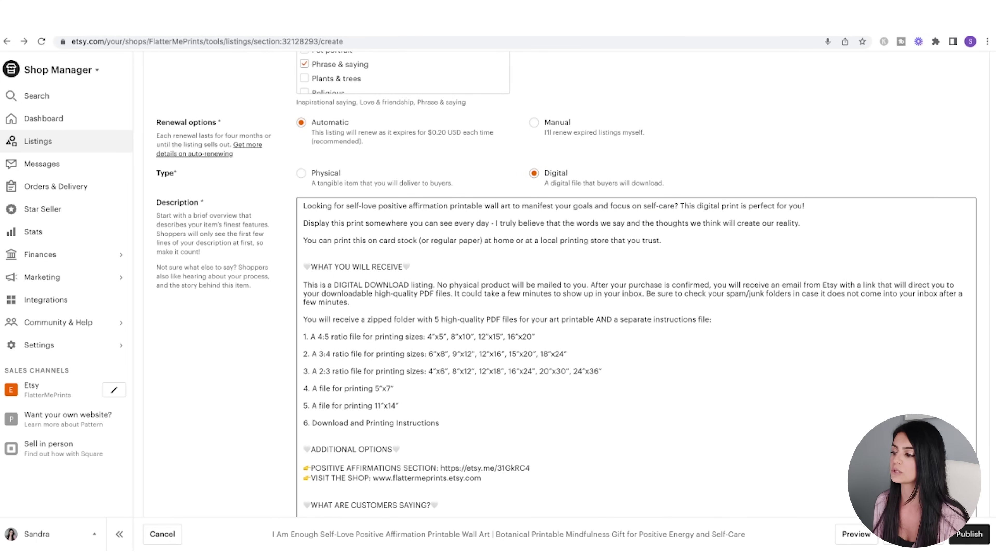
scroll(409, 192, "down", 2)
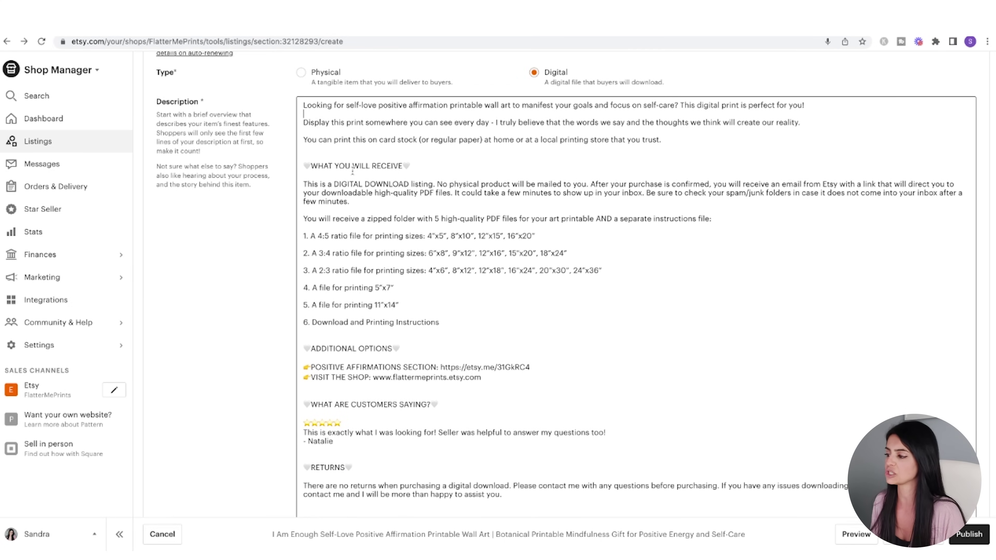
scroll(352, 214, "down", 1)
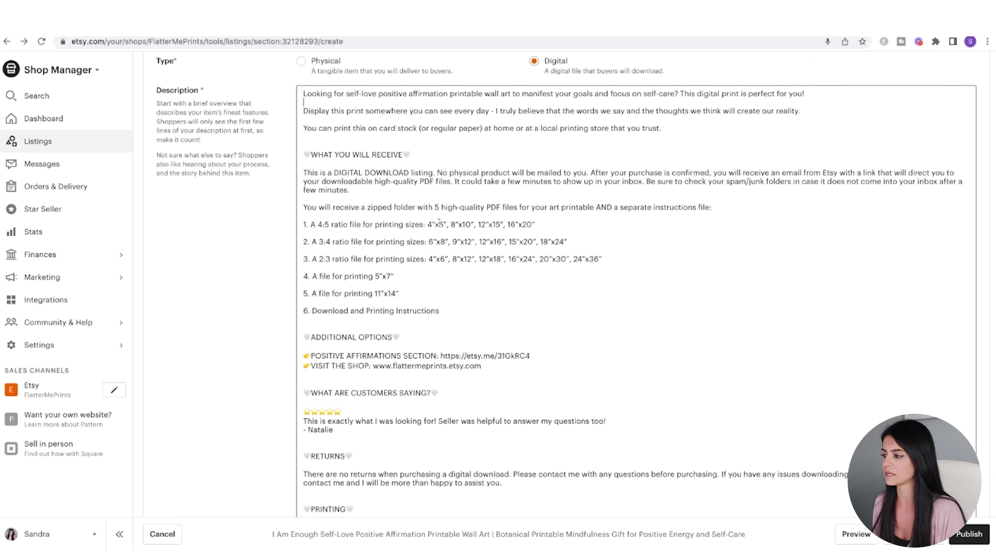
scroll(433, 310, "down", 5)
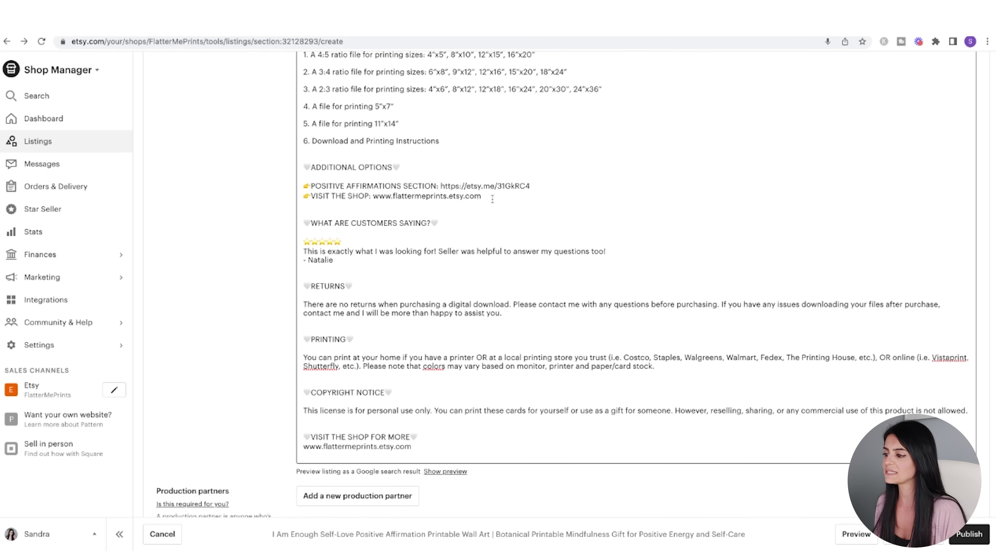
left_click_drag(492, 199, 304, 167)
left_click(429, 210)
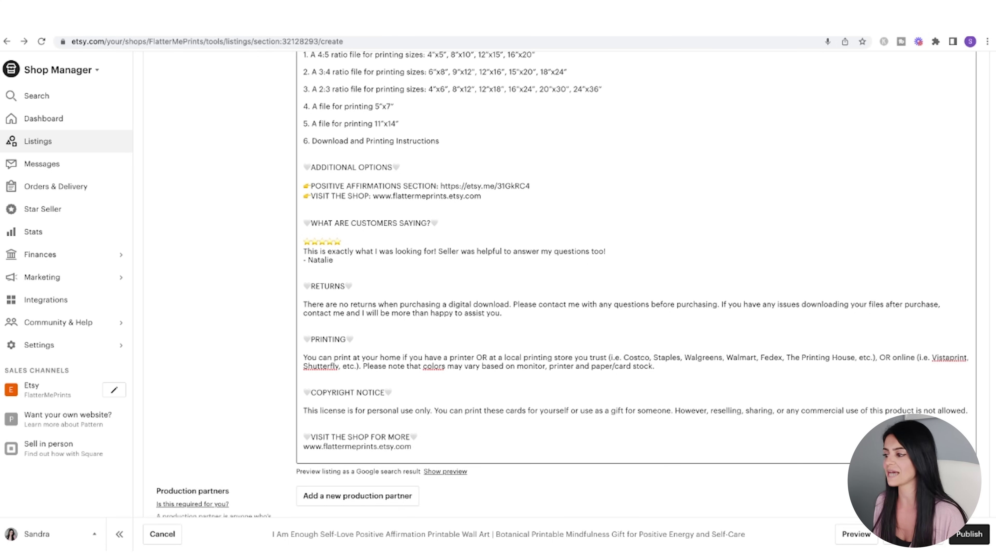
scroll(549, 275, "down", 2)
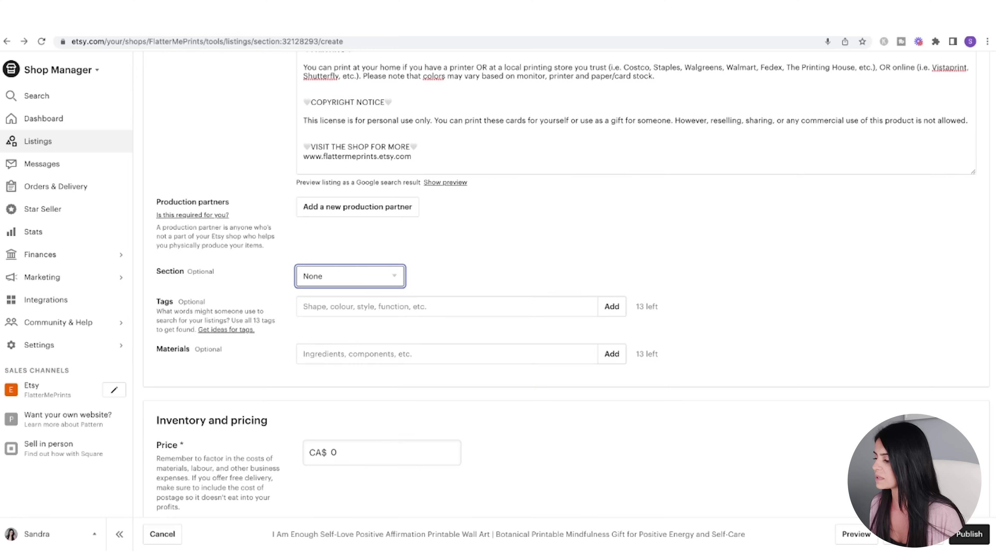
left_click(355, 332)
- Add the 13 listing tags, from 'I am enough' to 'printables', to the Tags field
left_click(338, 307)
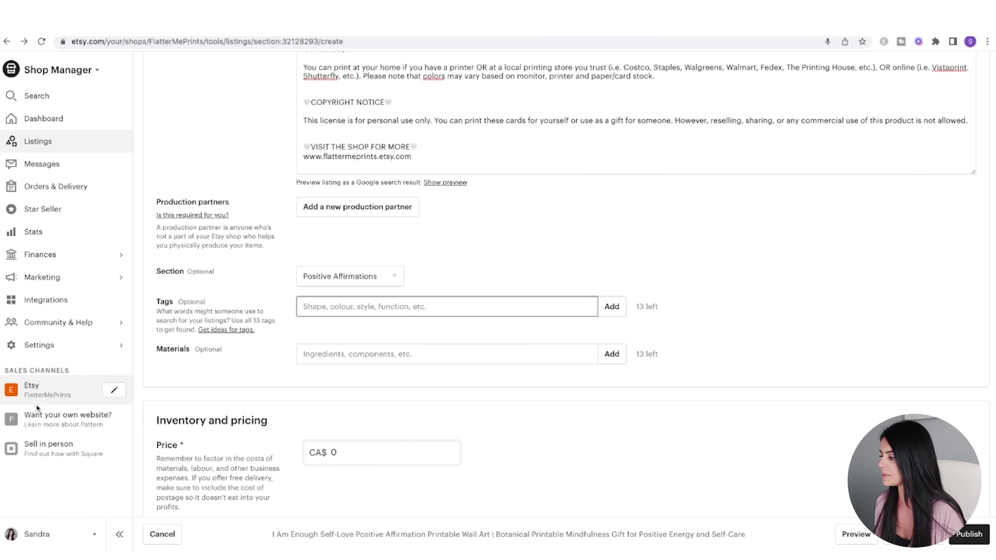
key("ctrl+v")
key("Return")
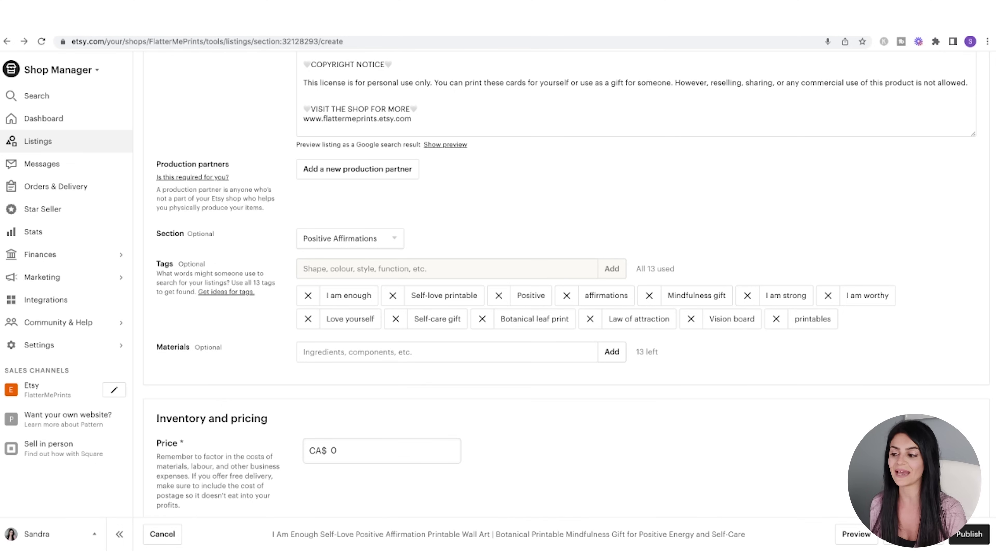
scroll(346, 346, "down", 3)
- Set the listing price to CA$ 5.00
left_click(348, 346)
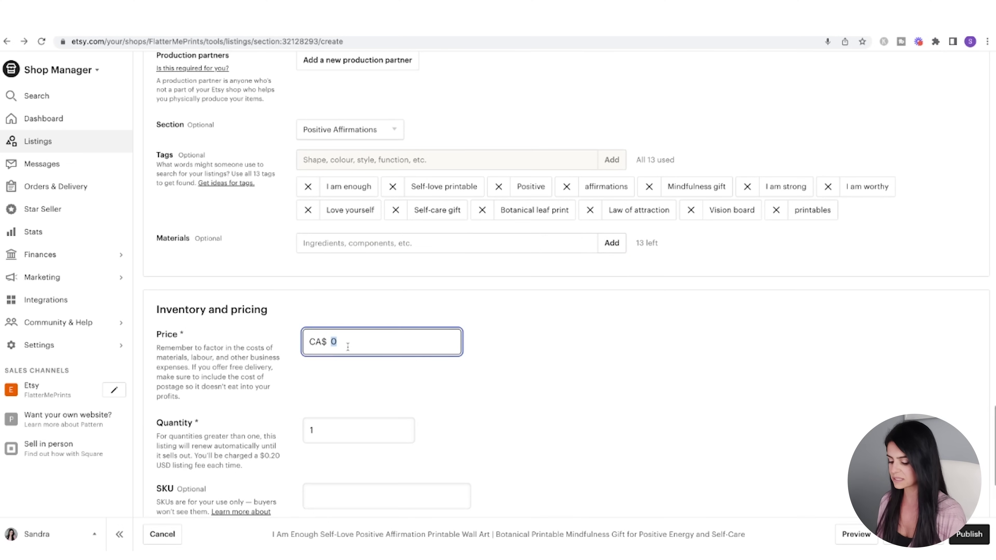
left_click(547, 367)
scroll(547, 367, "down", 2)
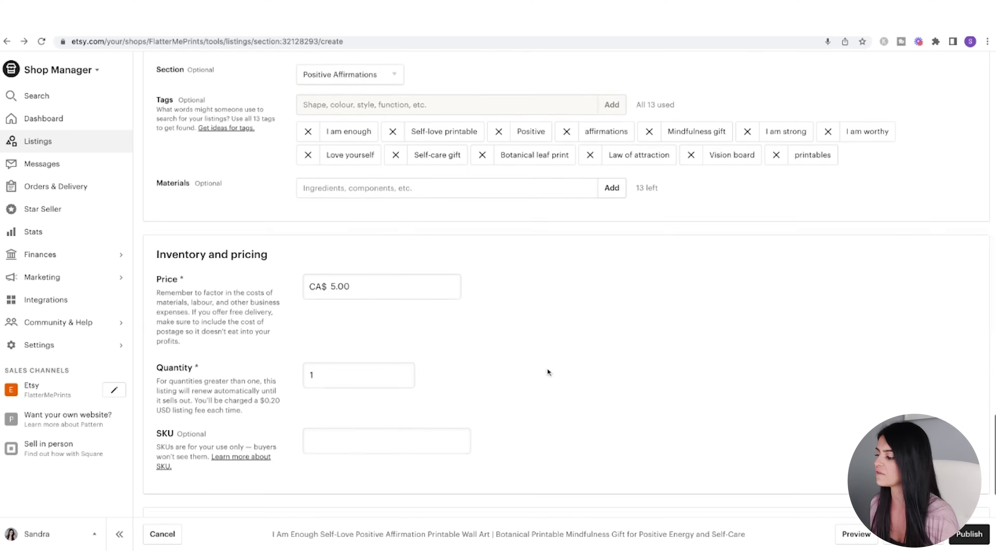
- Set the stock quantity to 100 and start choosing the digital files to attach
left_click(336, 337)
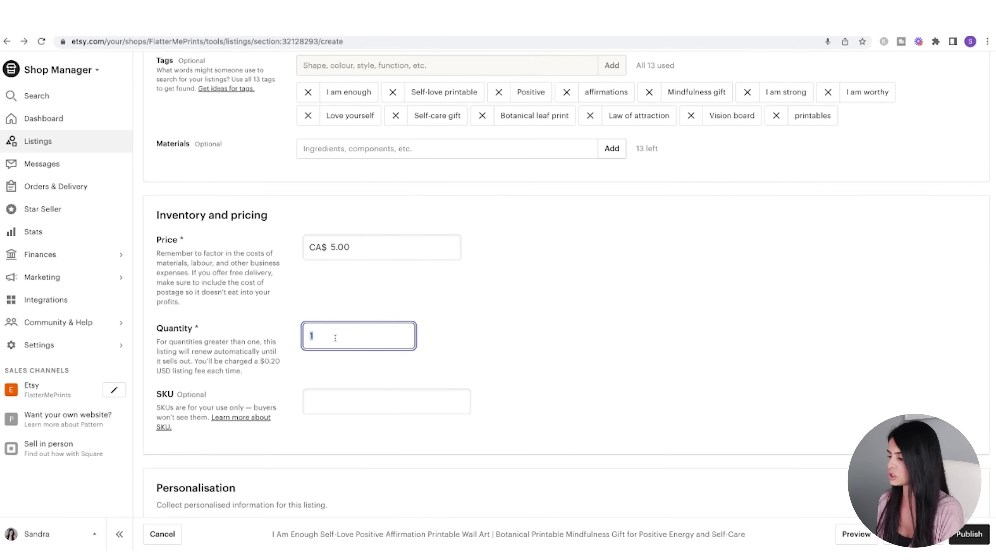
type("100")
left_click(655, 351)
scroll(655, 352, "down", 4)
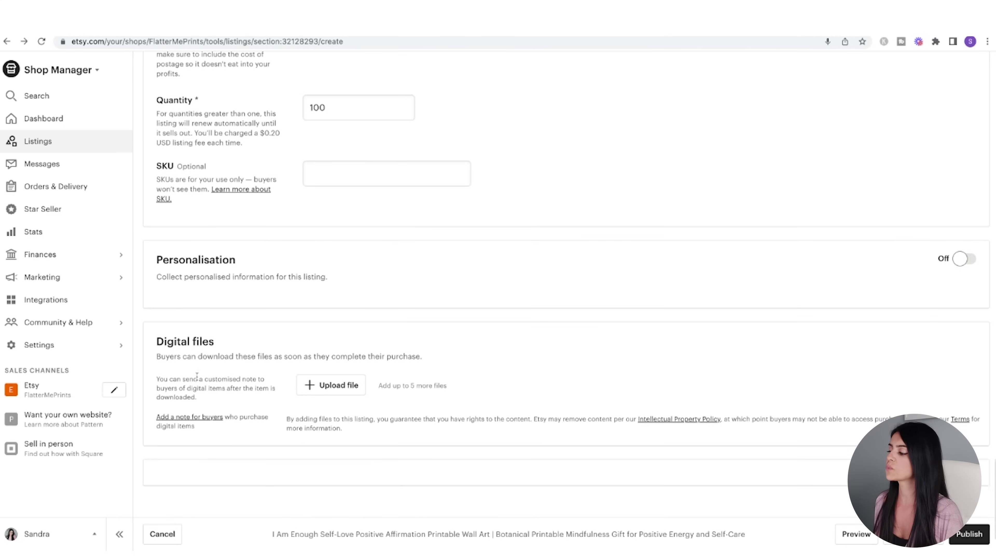
left_click(334, 387)
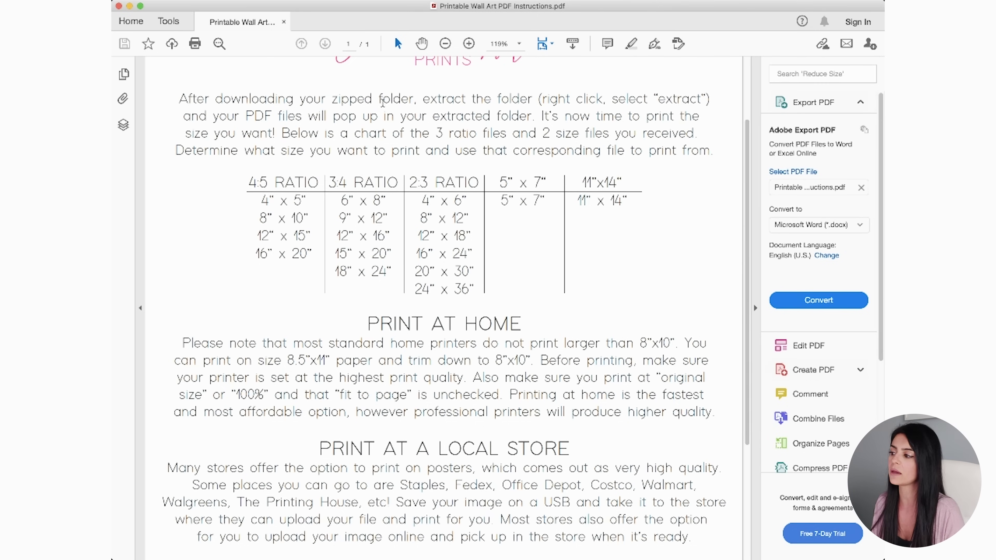
scroll(388, 168, "down", 2)
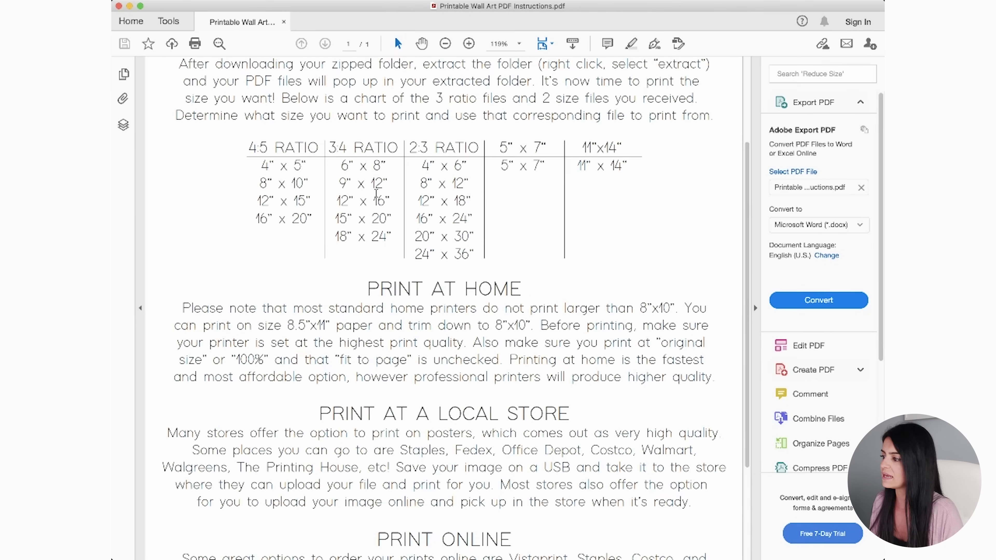
scroll(572, 252, "down", 6)
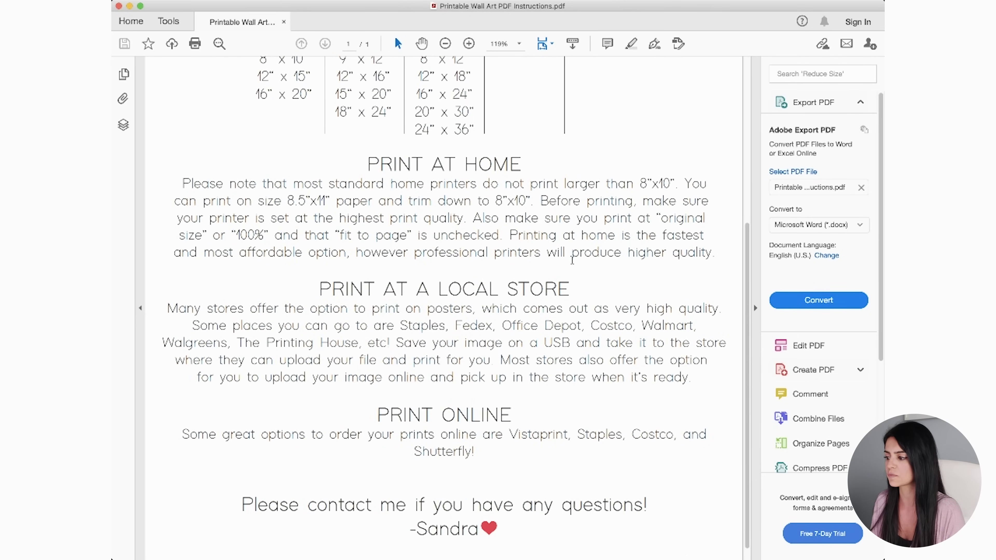
scroll(572, 260, "down", 1)
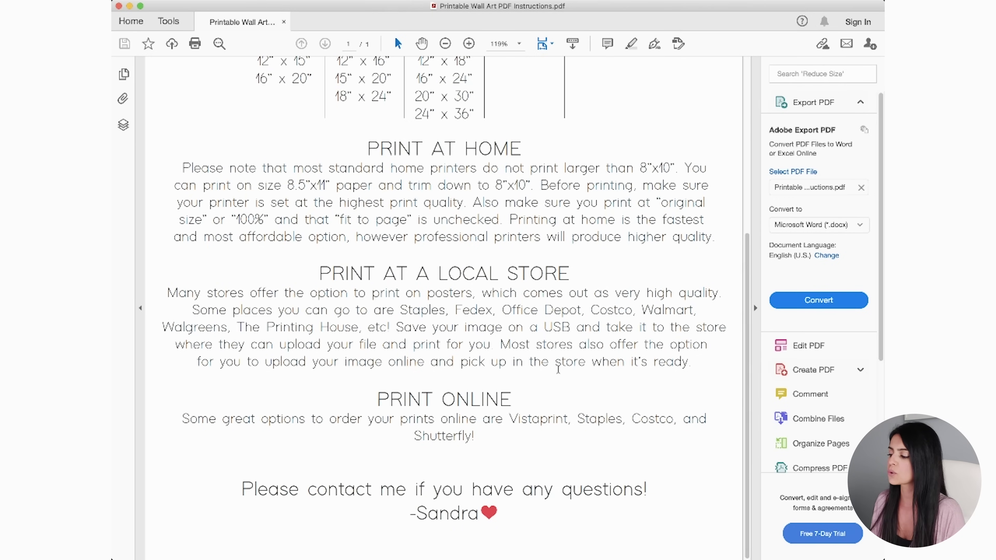